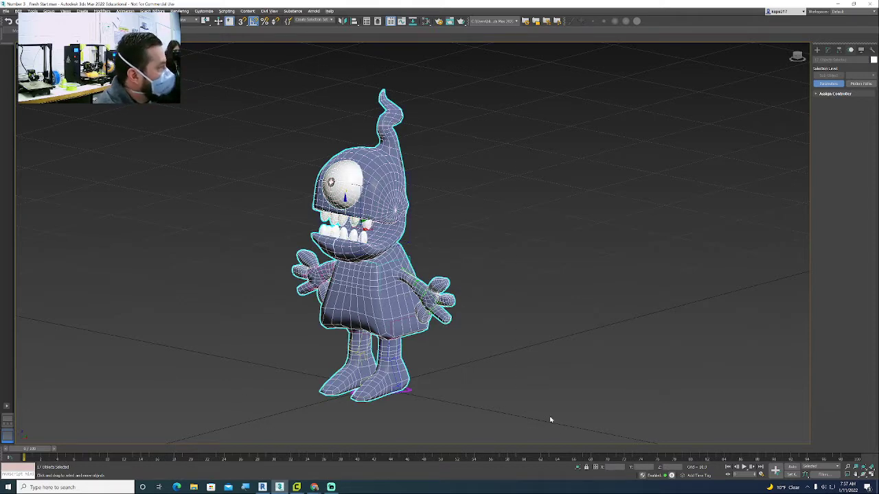
{"action": "left_click", "coordinate": [499, 314]}
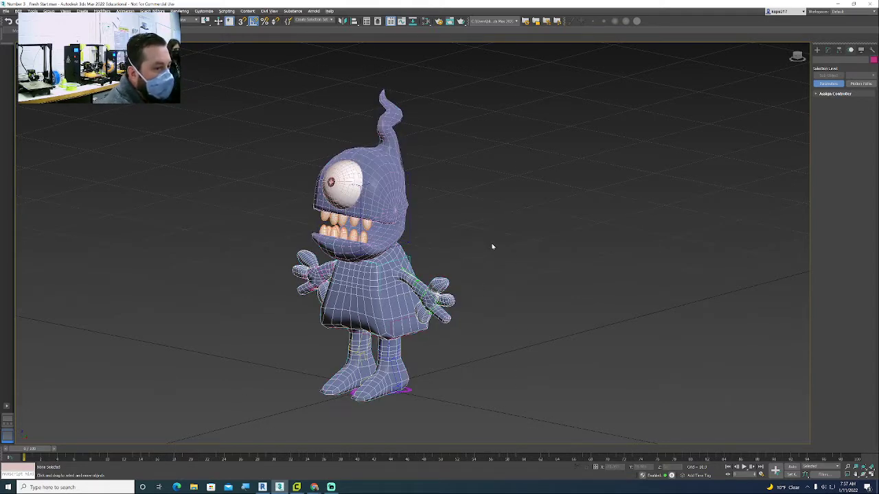
{"action": "middle_click_drag", "start_coordinate": [493, 246], "coordinate": [467, 229]}
{"action": "left_click", "coordinate": [348, 296]}
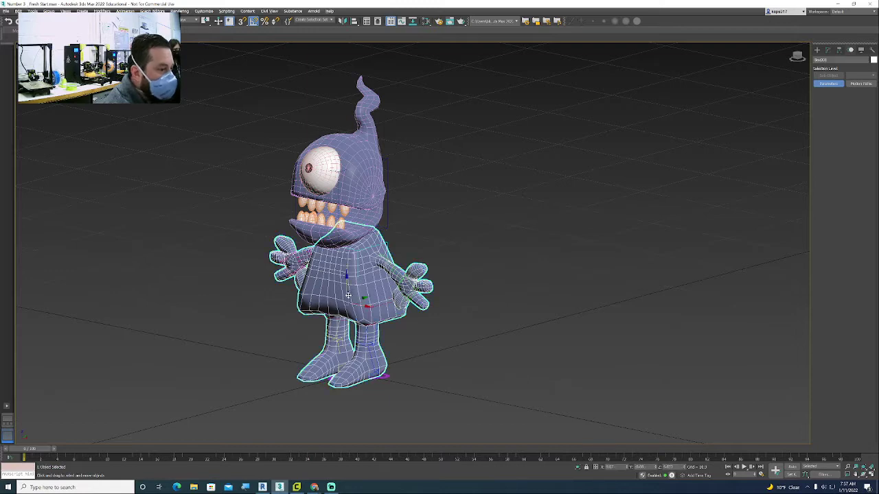
{"action": "left_click", "coordinate": [817, 50]}
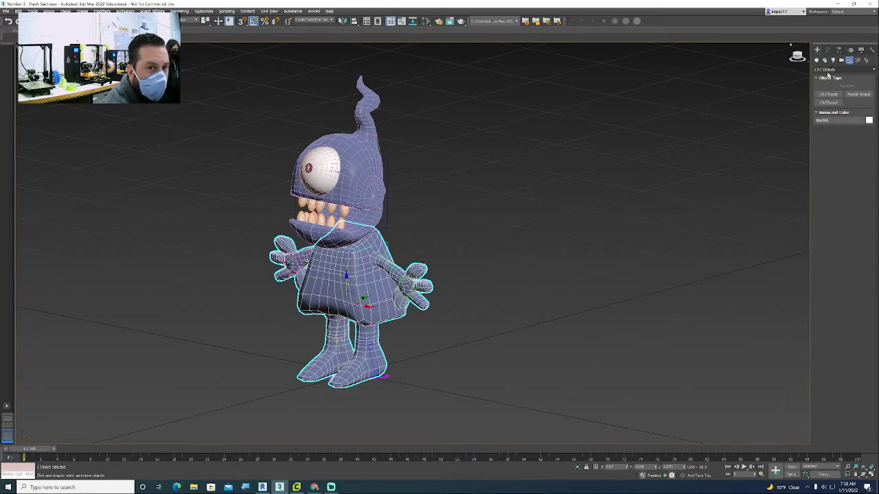
{"action": "left_click", "coordinate": [816, 60]}
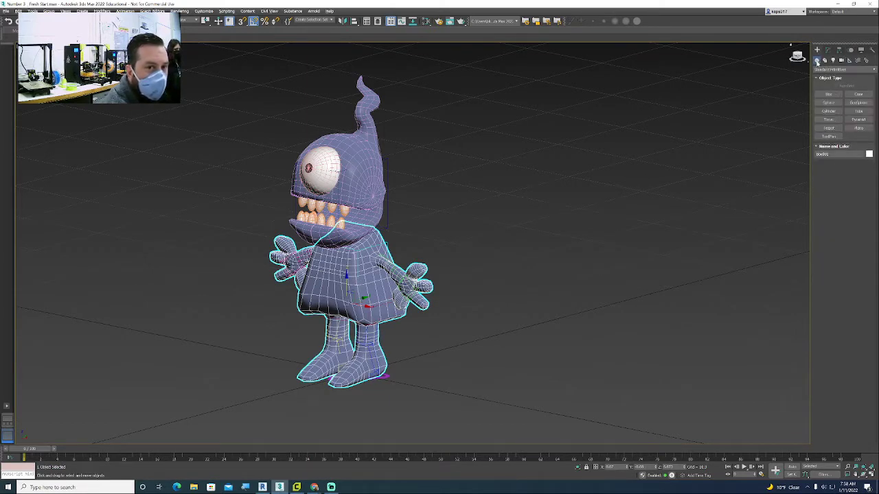
{"action": "left_click", "coordinate": [818, 69]}
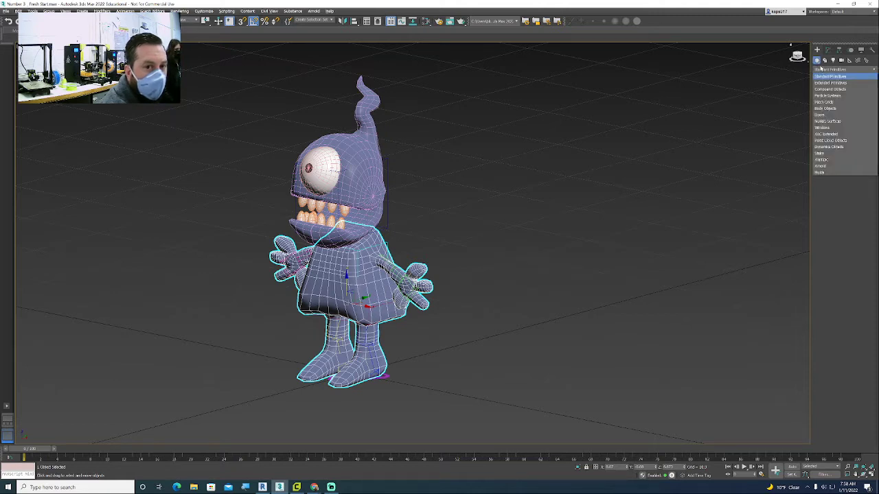
{"action": "left_click", "coordinate": [820, 69]}
{"action": "left_click", "coordinate": [828, 51]}
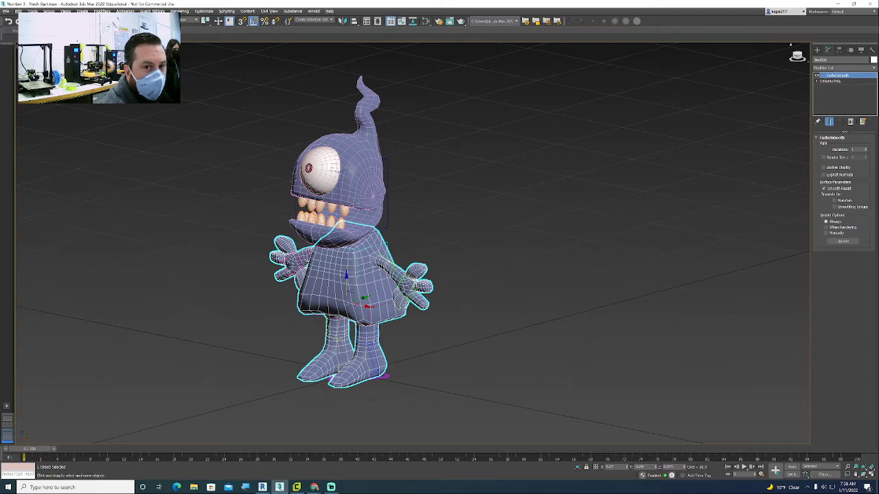
{"action": "left_click", "coordinate": [833, 68]}
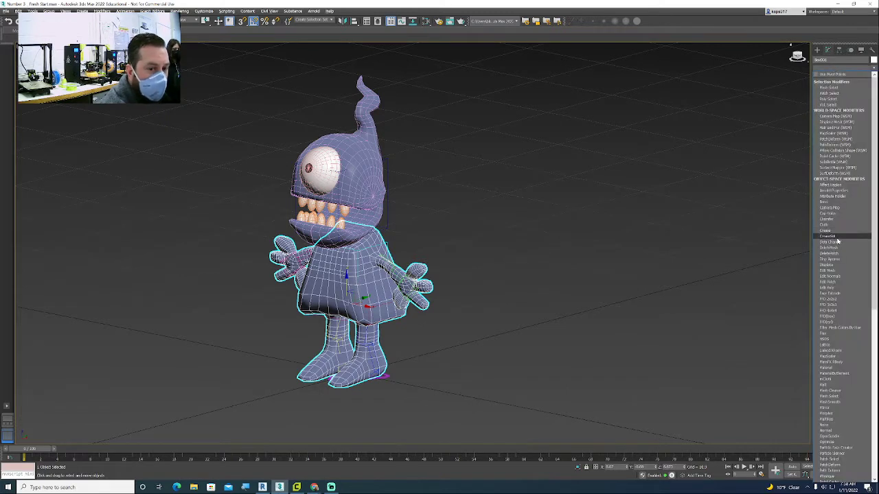
{"action": "scroll", "coordinate": [851, 407], "scroll_direction": "down", "scroll_amount": 3}
{"action": "scroll", "coordinate": [852, 406], "scroll_direction": "down", "scroll_amount": 5}
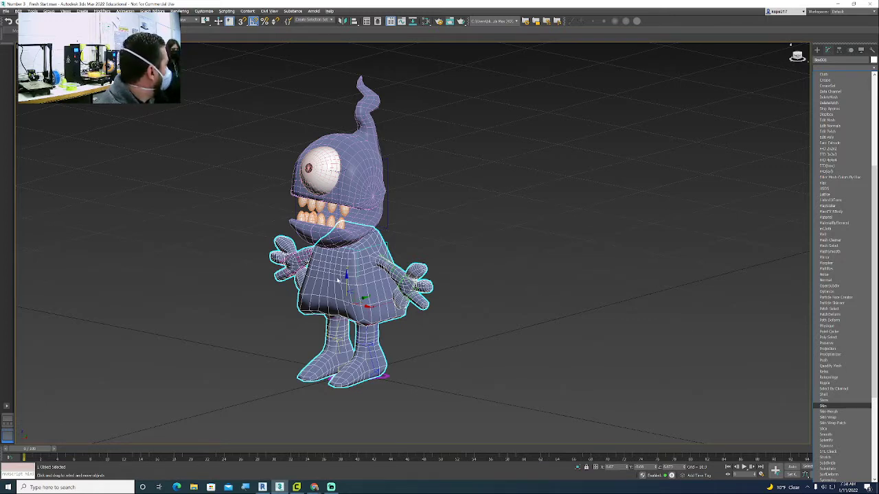
{"action": "left_click", "coordinate": [537, 288]}
{"action": "left_click", "coordinate": [449, 228]}
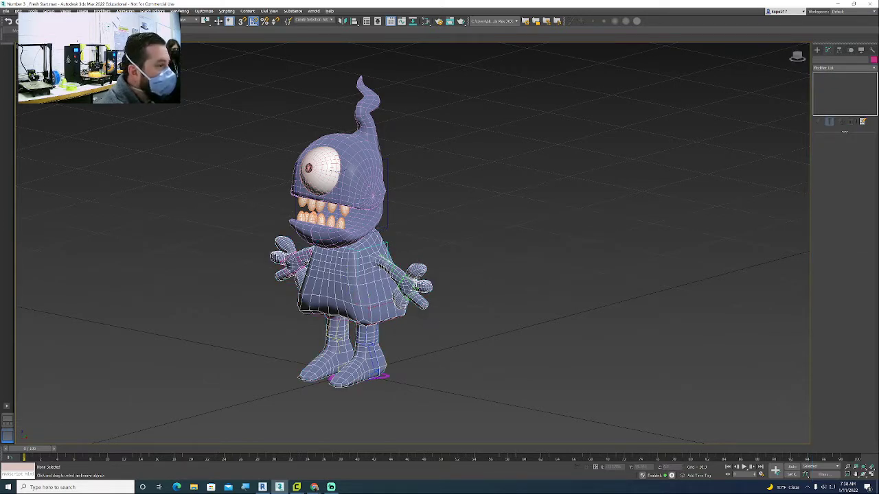
{"action": "left_click", "coordinate": [389, 240]}
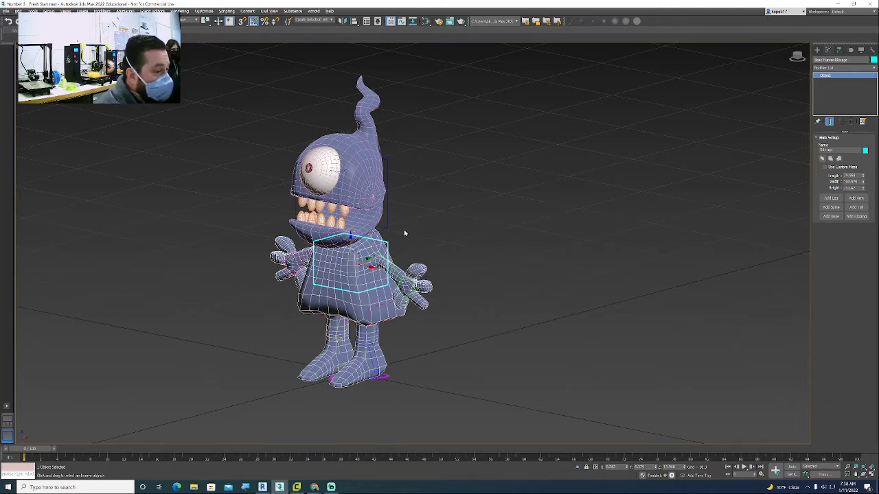
{"action": "left_click", "coordinate": [451, 228]}
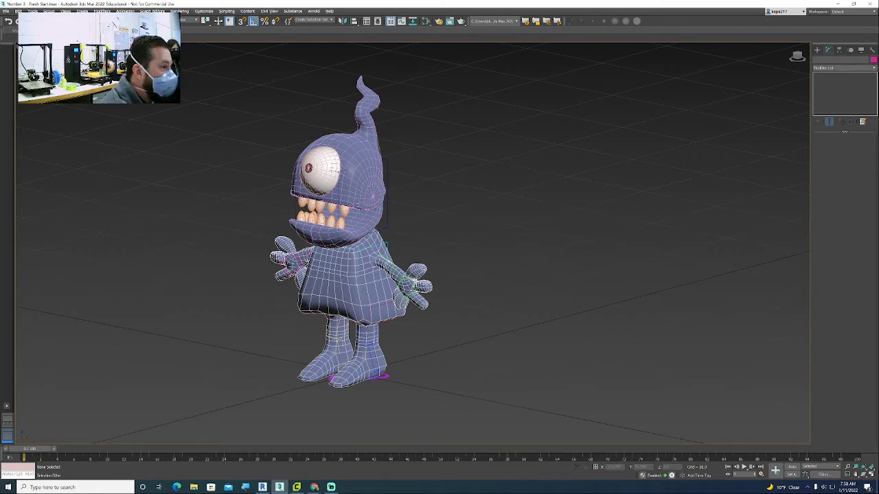
{"action": "left_click", "coordinate": [352, 284]}
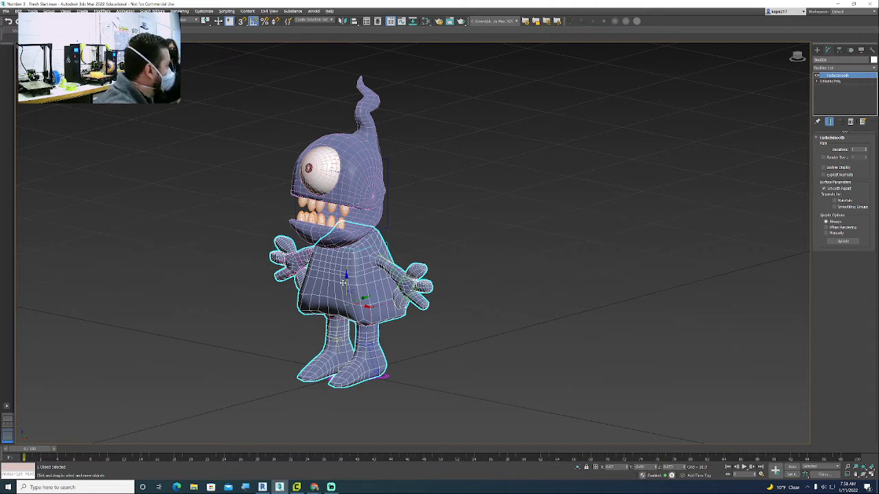
{"action": "left_click", "coordinate": [426, 181]}
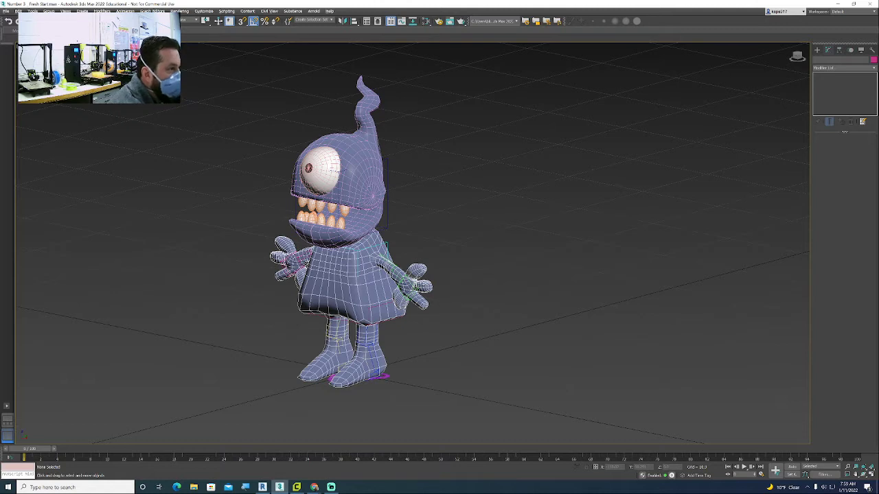
Step: Convert the body mesh, including its TurboSmooth modifier, to an Editable Poly
{"action": "left_click", "coordinate": [336, 293]}
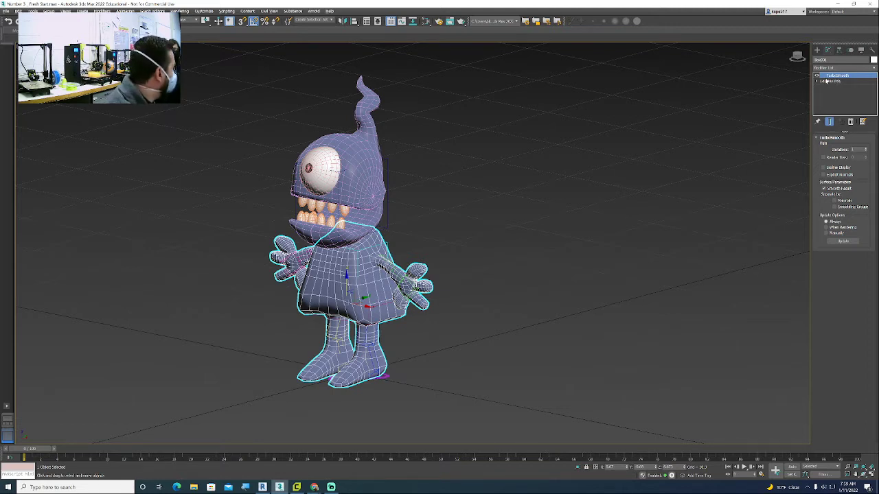
{"action": "right_click", "coordinate": [357, 274]}
{"action": "mouse_move", "coordinate": [377, 345]}
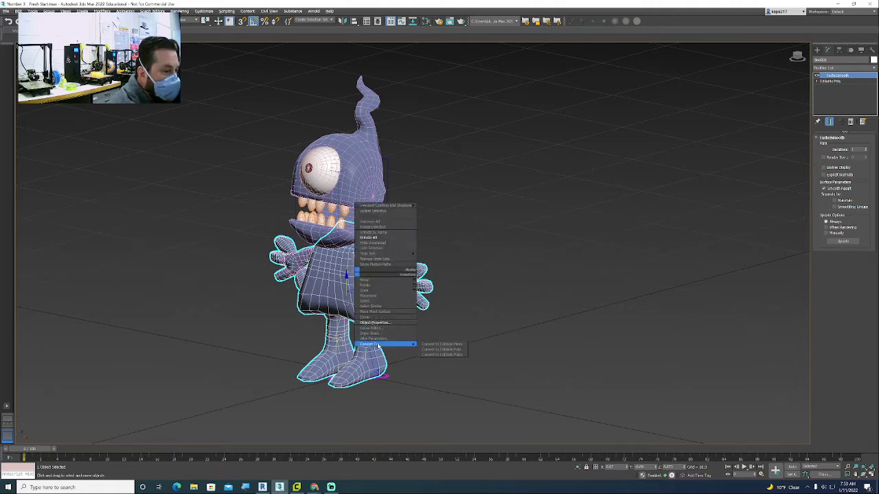
{"action": "left_click", "coordinate": [436, 350]}
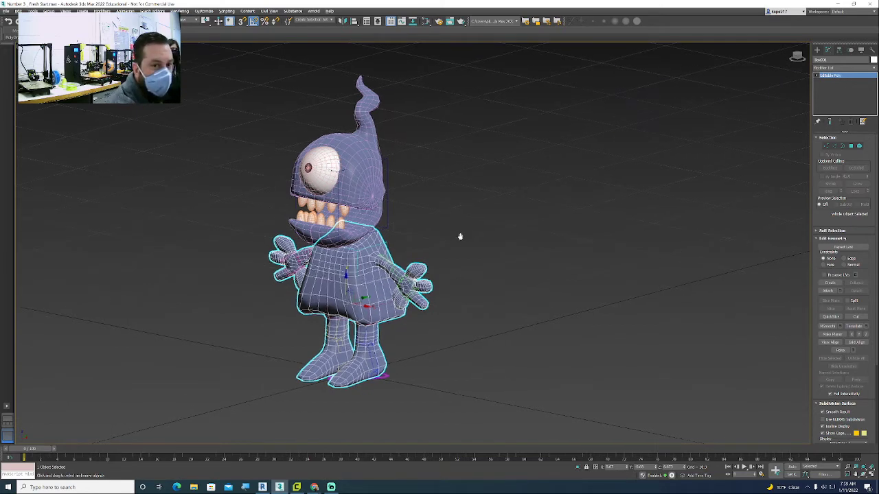
Step: Apply a Skin modifier to the Editable Poly body mesh
{"action": "middle_click_drag", "start_coordinate": [457, 235], "coordinate": [463, 228], "text": "alt"}
{"action": "left_click", "coordinate": [826, 68]}
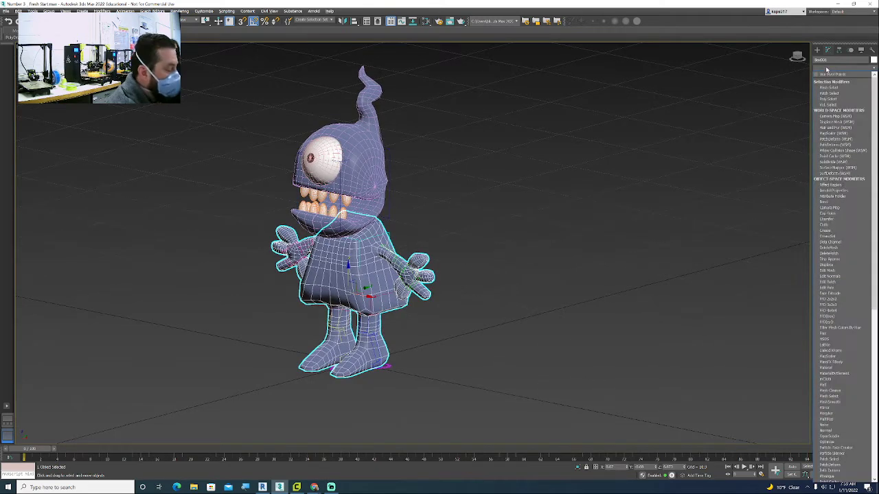
{"action": "type", "text": "skin"}
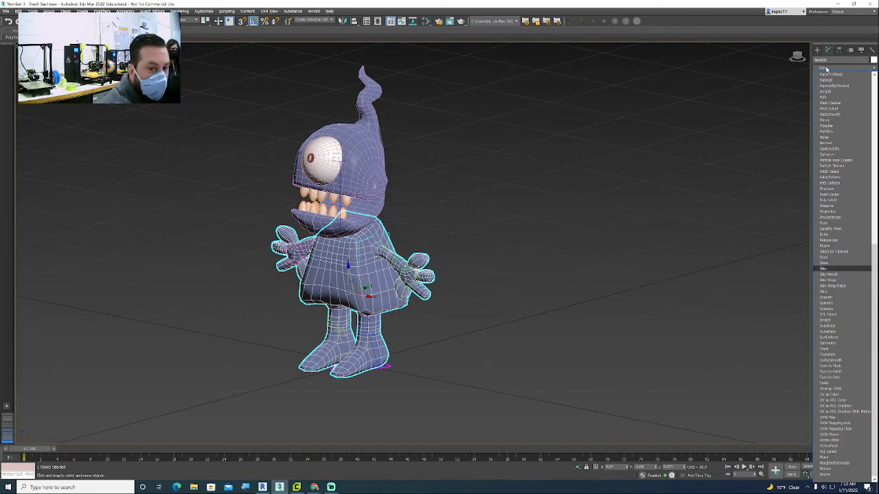
{"action": "left_click", "coordinate": [822, 269]}
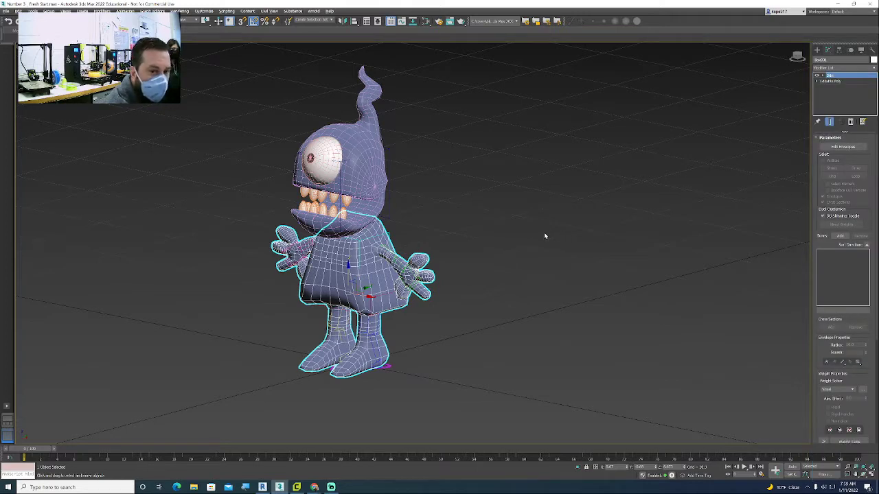
{"action": "middle_click_drag", "start_coordinate": [545, 236], "coordinate": [532, 226], "text": "alt"}
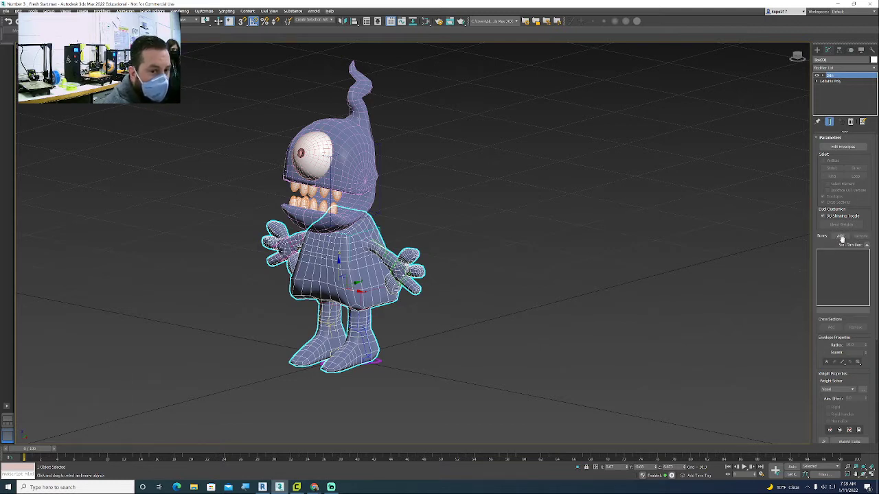
{"action": "left_click", "coordinate": [841, 236]}
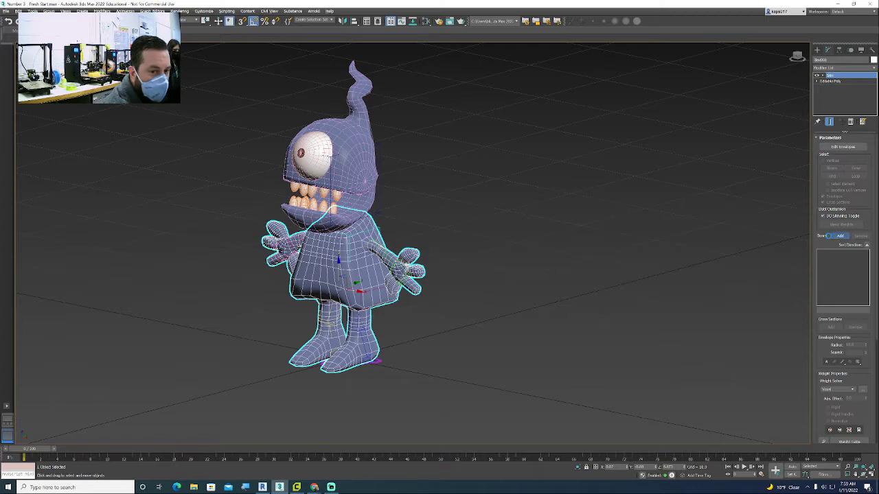
{"action": "left_click_drag", "start_coordinate": [103, 4], "coordinate": [205, 94]}
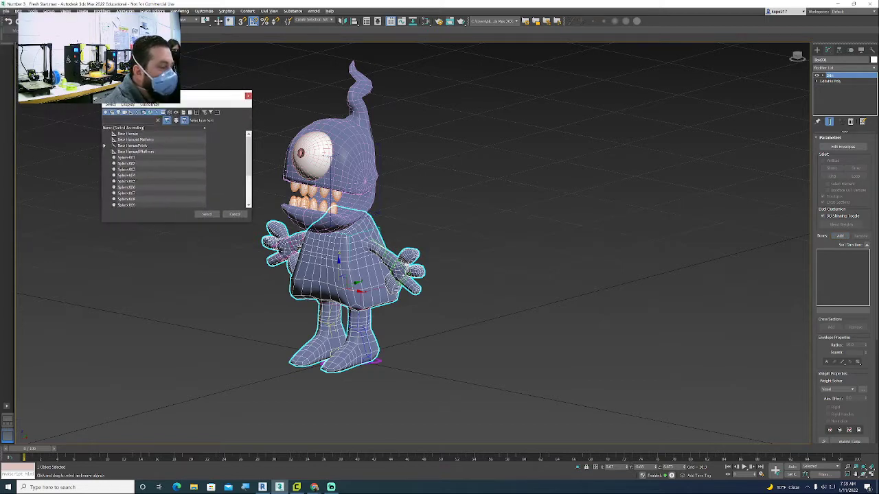
{"action": "left_click_drag", "start_coordinate": [251, 220], "coordinate": [315, 393]}
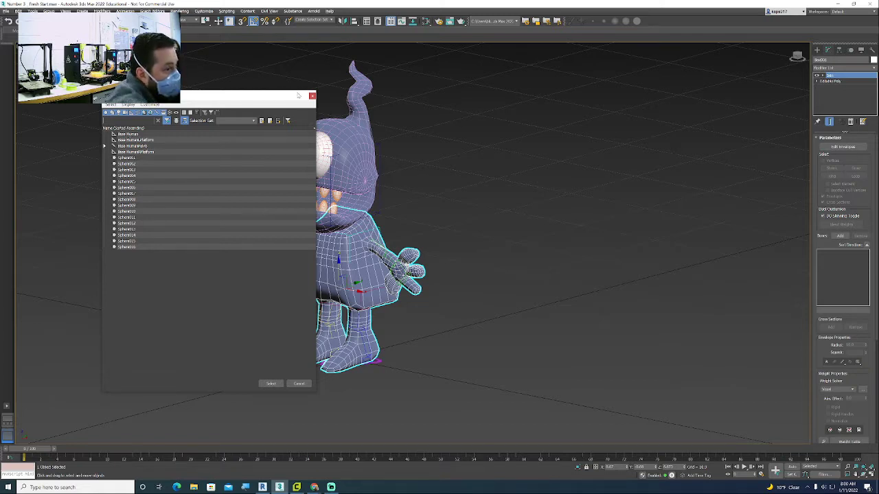
{"action": "left_click", "coordinate": [311, 97]}
Step: Rename the CAT rig's triangular base object at the character's feet to Number 3 Character
{"action": "left_click", "coordinate": [360, 371]}
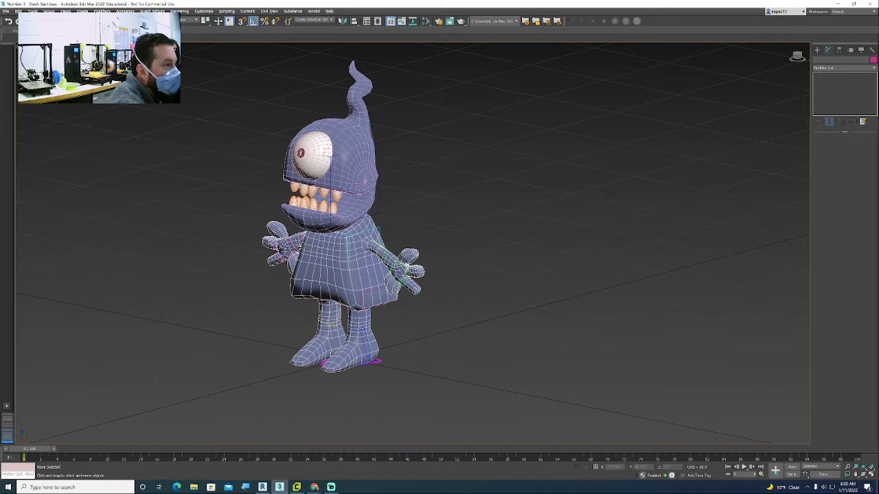
{"action": "left_click", "coordinate": [368, 363]}
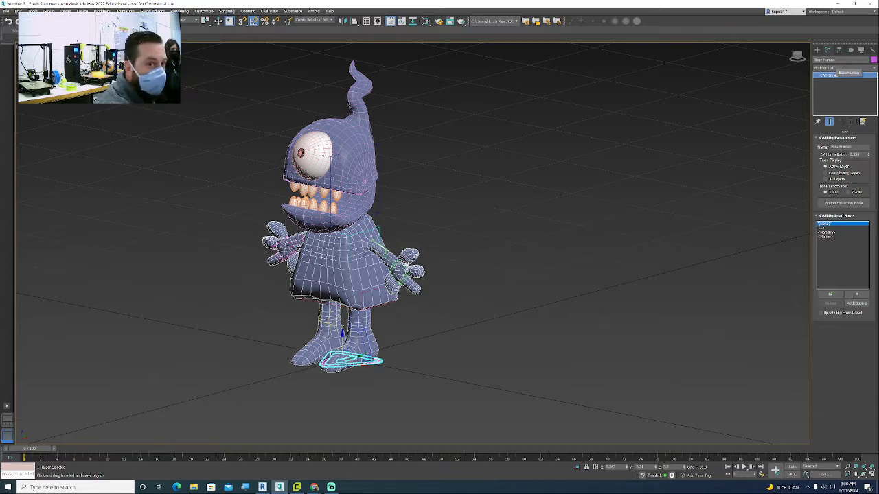
{"action": "type", "text": "Number 3 Character"}
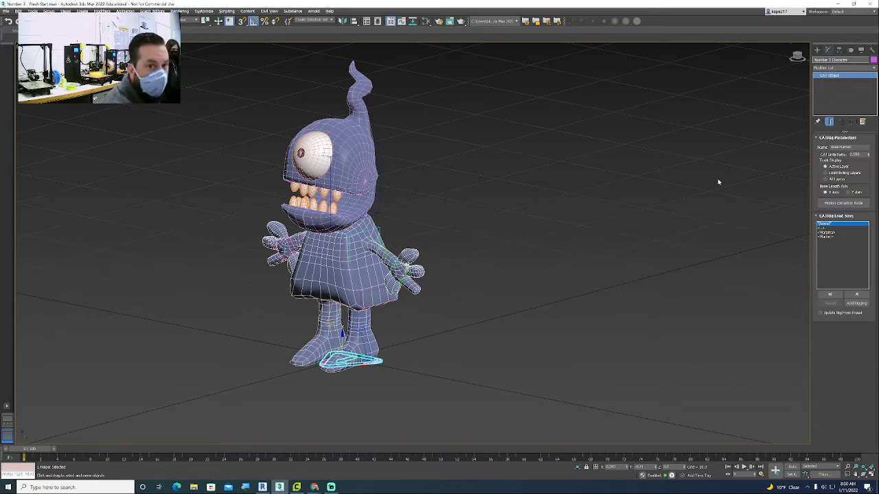
{"action": "left_click", "coordinate": [718, 182]}
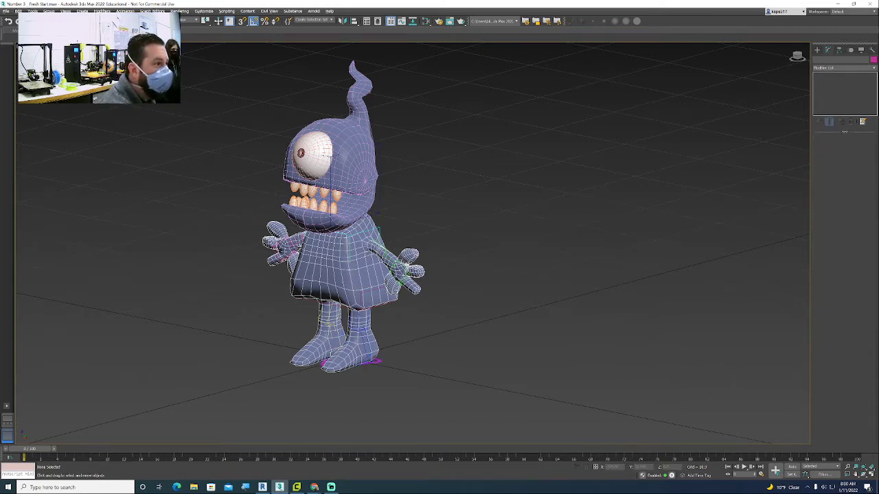
{"action": "left_click", "coordinate": [316, 287]}
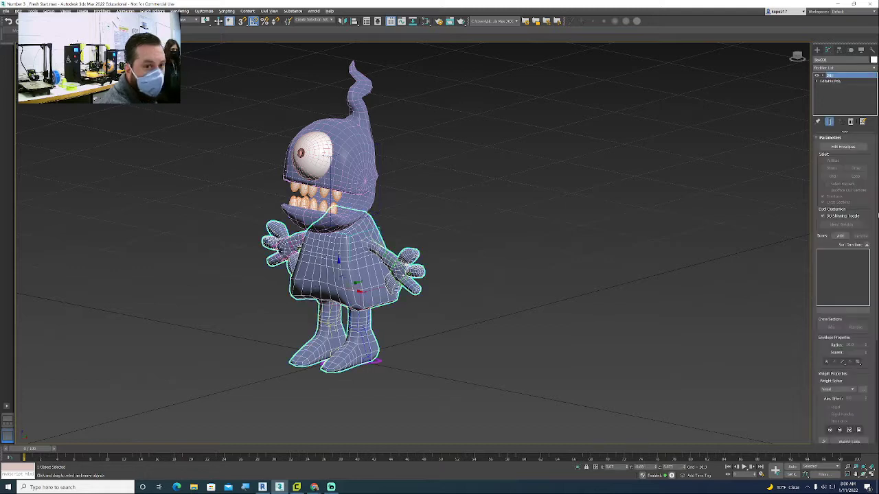
{"action": "left_click", "coordinate": [839, 236]}
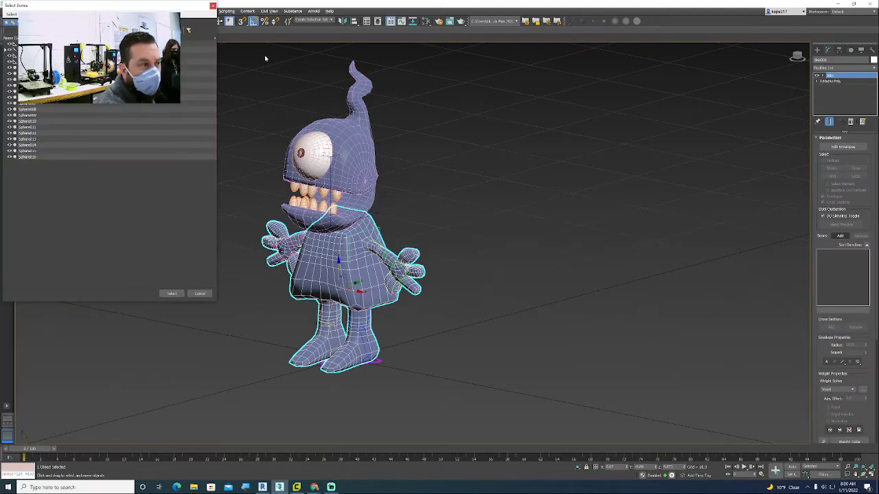
{"action": "left_click_drag", "start_coordinate": [87, 9], "coordinate": [258, 109]}
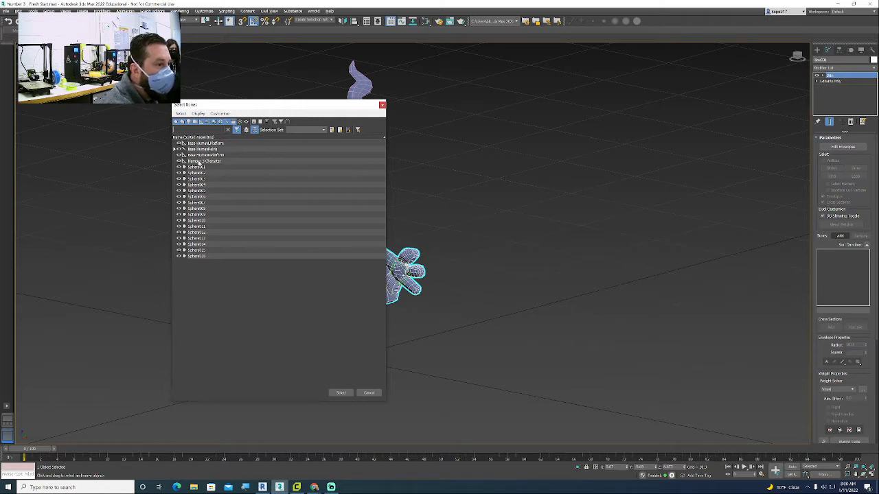
{"action": "left_click", "coordinate": [200, 162]}
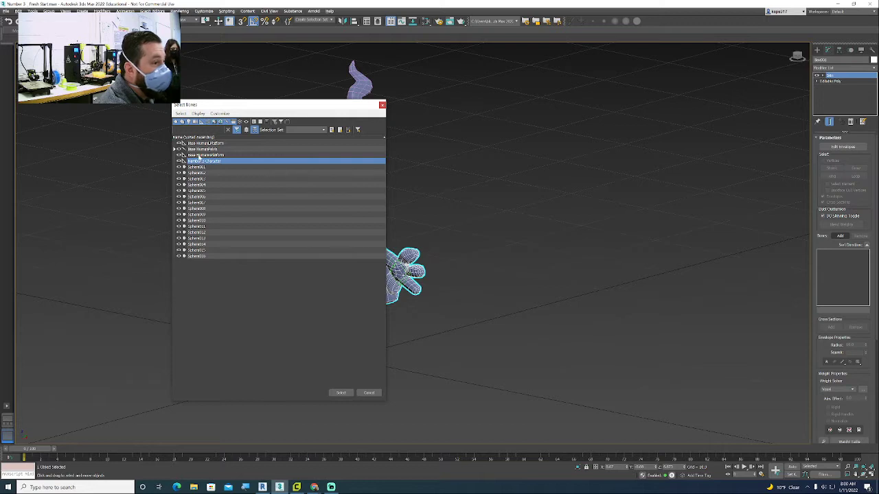
{"action": "left_click", "coordinate": [200, 155]}
{"action": "left_click", "coordinate": [201, 150]}
{"action": "left_click", "coordinate": [204, 143]}
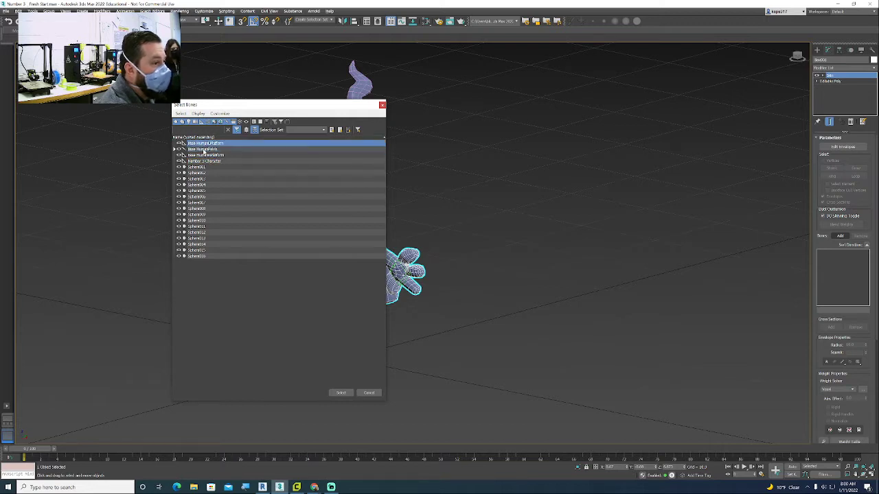
{"action": "left_click", "coordinate": [204, 150]}
{"action": "left_click", "coordinate": [204, 155]}
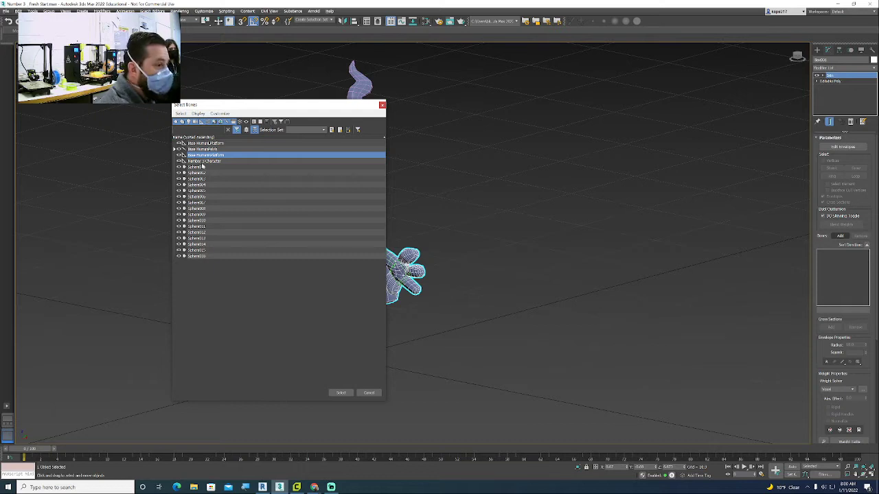
{"action": "left_click", "coordinate": [202, 161]}
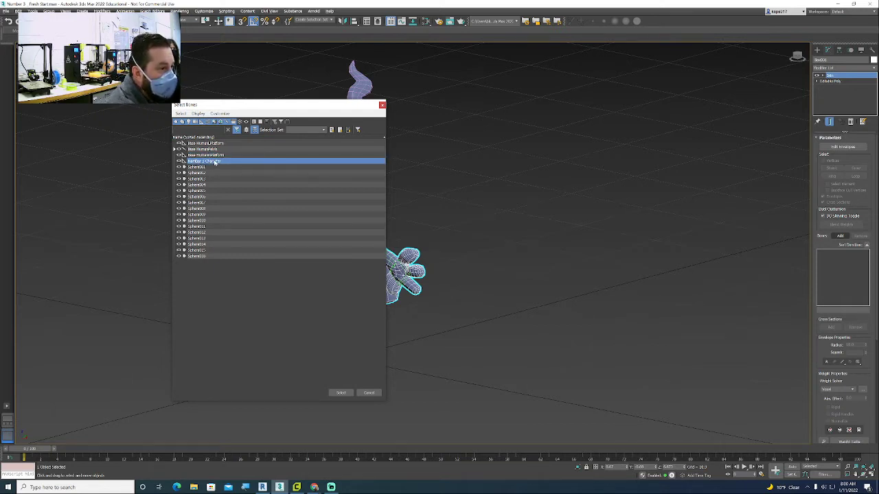
{"action": "left_click", "coordinate": [174, 150]}
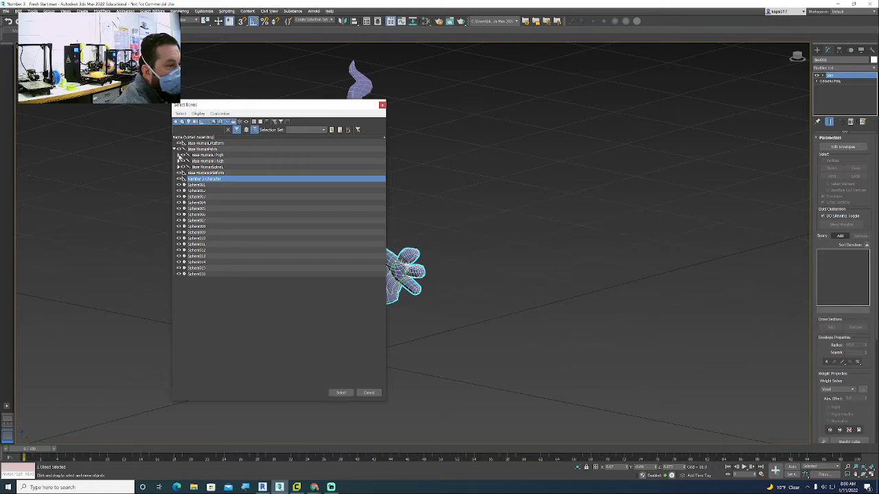
{"action": "left_click", "coordinate": [175, 149]}
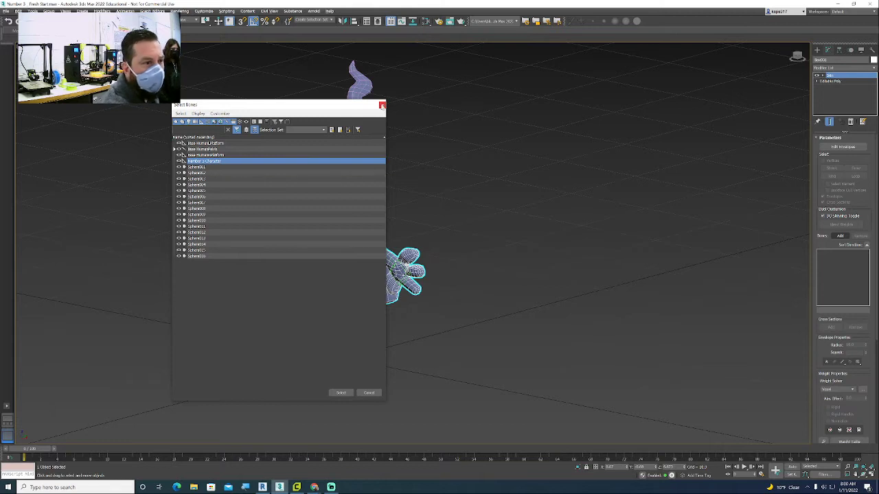
{"action": "left_click", "coordinate": [383, 105]}
Step: Inspect the names and parameters of the rig's triangular base object and the calf bone inside the front leg
{"action": "left_click", "coordinate": [410, 353]}
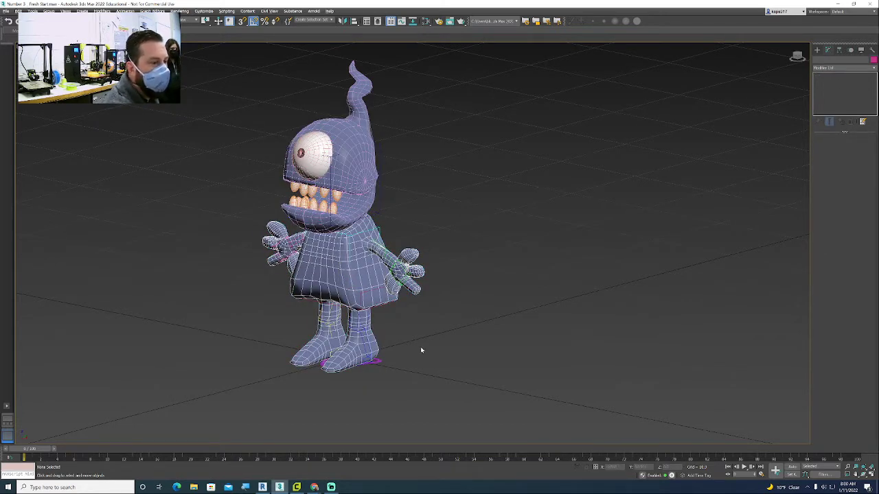
{"action": "left_click", "coordinate": [382, 360]}
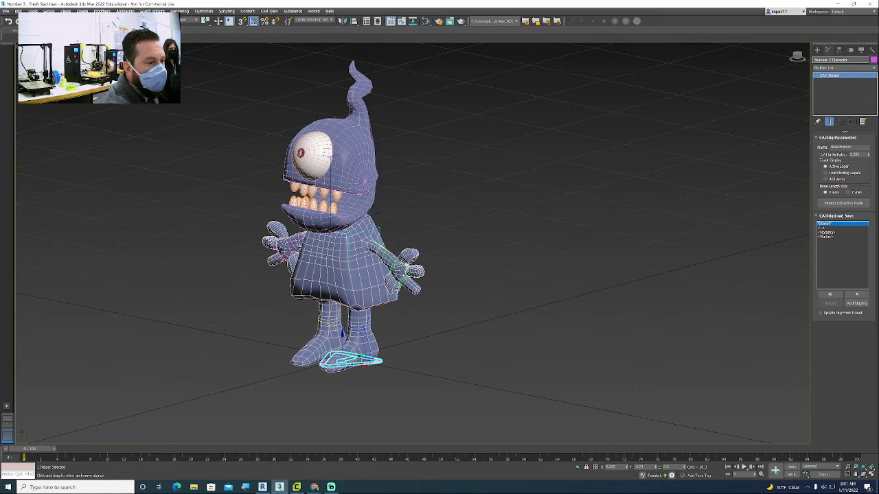
{"action": "left_click", "coordinate": [409, 347]}
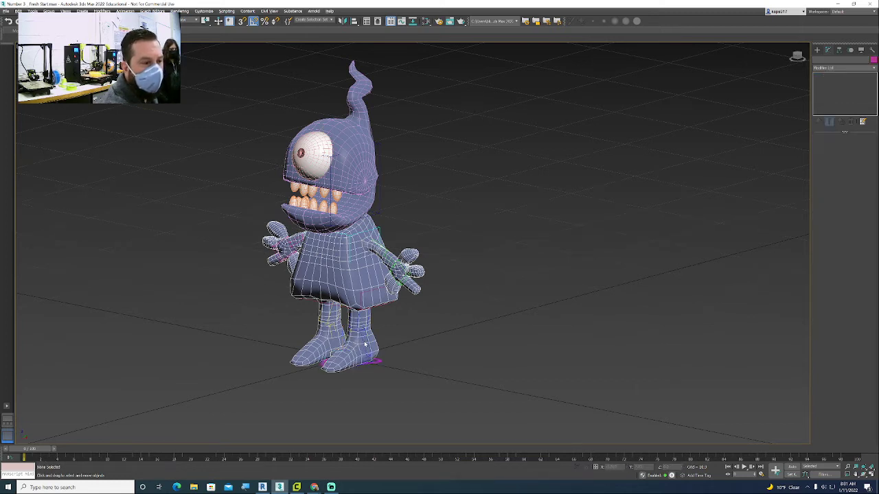
{"action": "left_click", "coordinate": [364, 344]}
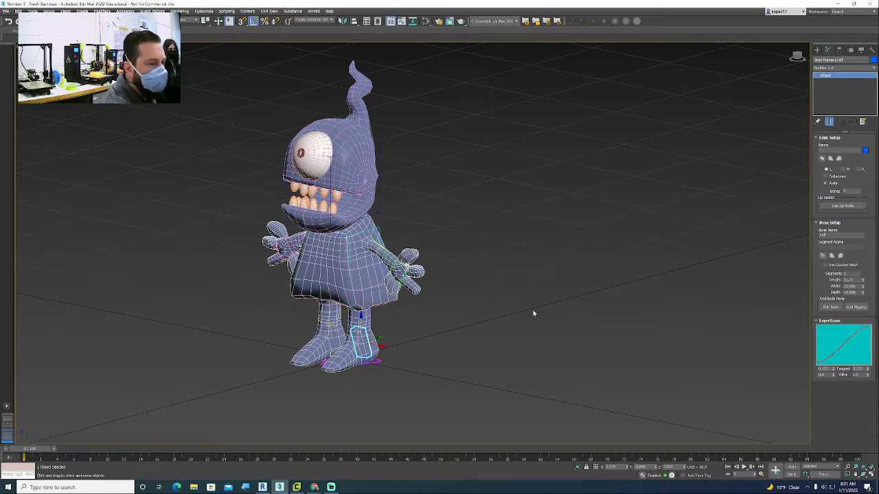
{"action": "left_click", "coordinate": [452, 207]}
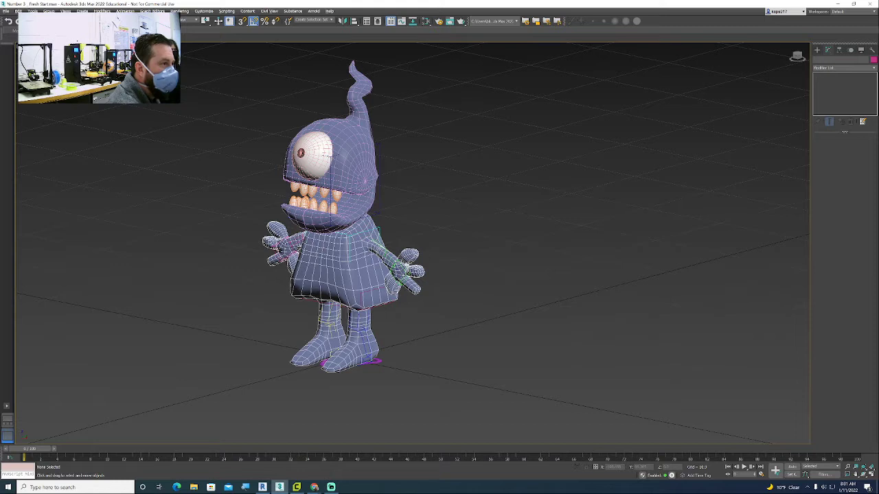
Step: Open the bone selection list for the body mesh's Skin modifier and expand the pelvis and both leg branches
{"action": "left_click", "coordinate": [330, 157]}
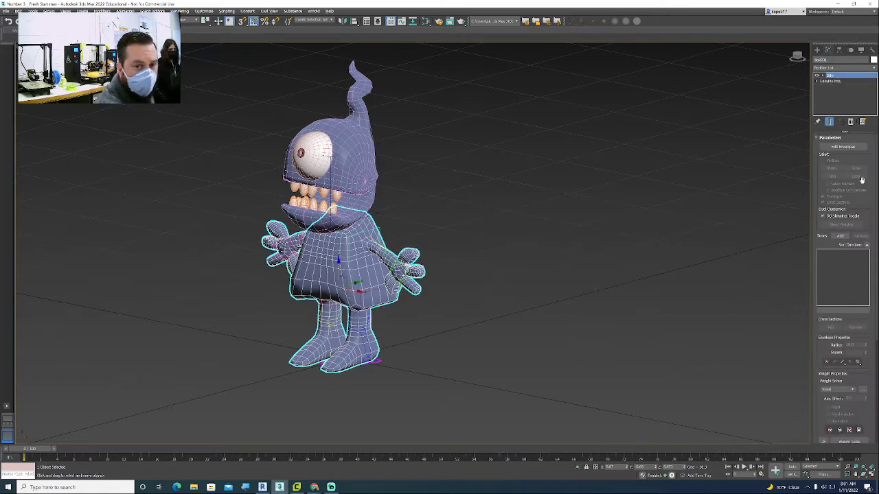
{"action": "left_click", "coordinate": [840, 236]}
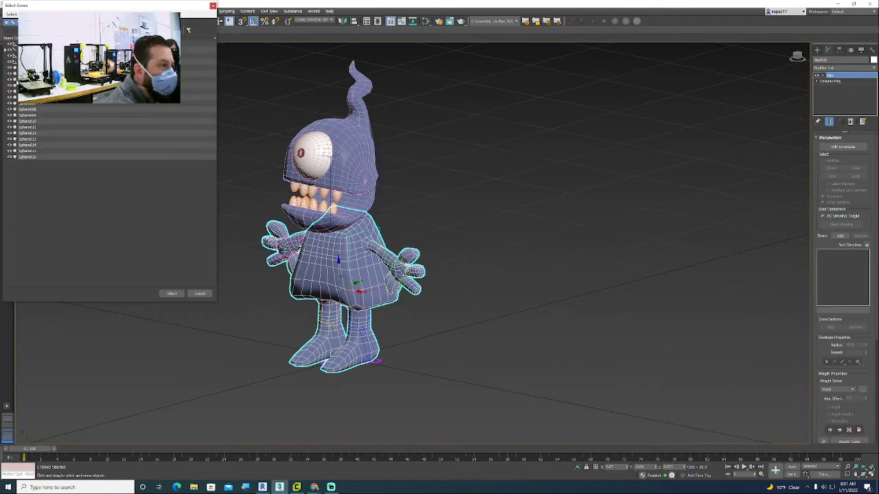
{"action": "left_click", "coordinate": [14, 51]}
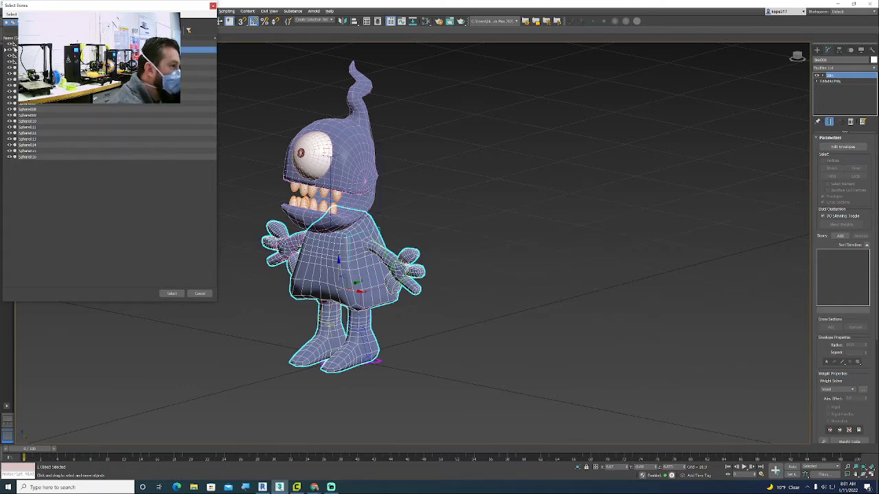
{"action": "left_click", "coordinate": [5, 50]}
{"action": "left_click", "coordinate": [9, 56]}
{"action": "left_click", "coordinate": [12, 62]}
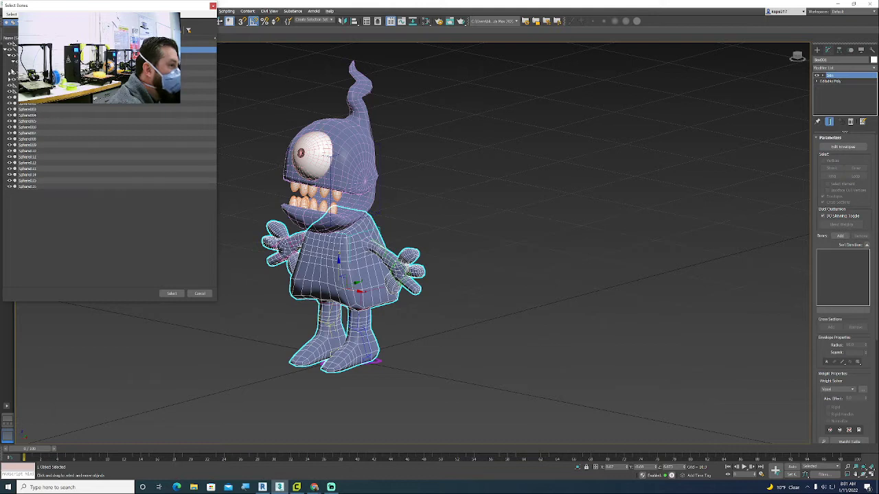
{"action": "left_click", "coordinate": [12, 76]}
{"action": "left_click", "coordinate": [11, 85]}
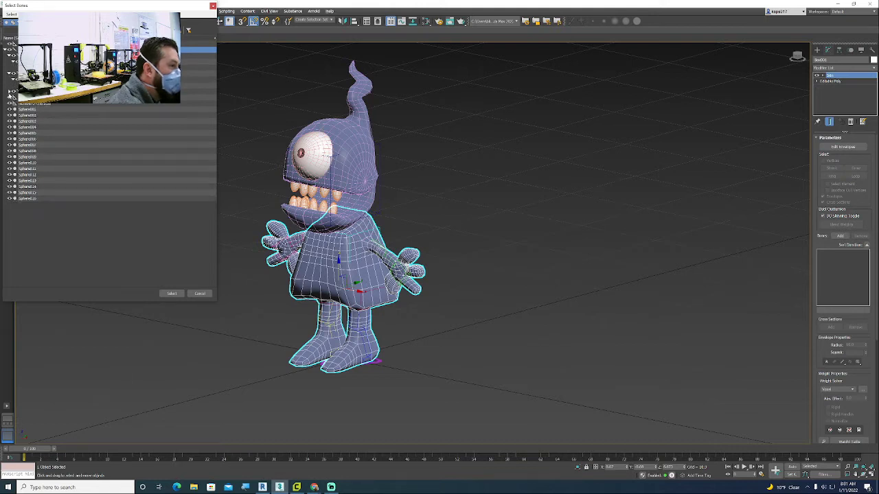
Step: Expand the spine chain in the bone list through to the ribcage's child bones
{"action": "left_click", "coordinate": [11, 97]}
{"action": "left_click", "coordinate": [14, 103]}
{"action": "left_click", "coordinate": [17, 107]}
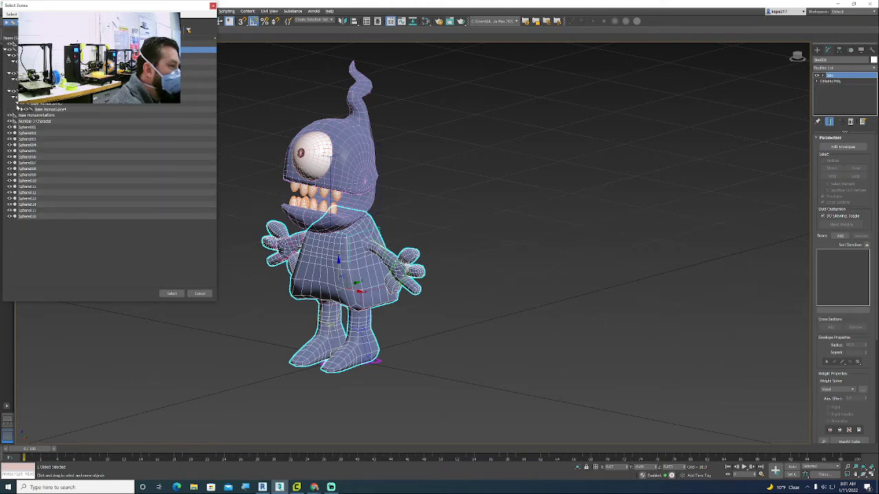
{"action": "left_click", "coordinate": [22, 110]}
{"action": "left_click", "coordinate": [25, 115]}
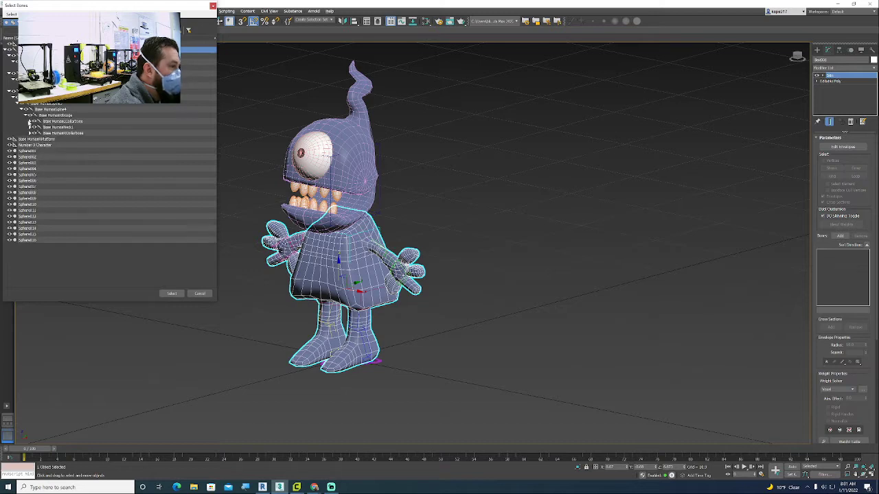
Step: Expand both collarbone branches to the palms and the neck branch to the head in the bone list
{"action": "left_click", "coordinate": [29, 121]}
{"action": "left_click", "coordinate": [33, 128]}
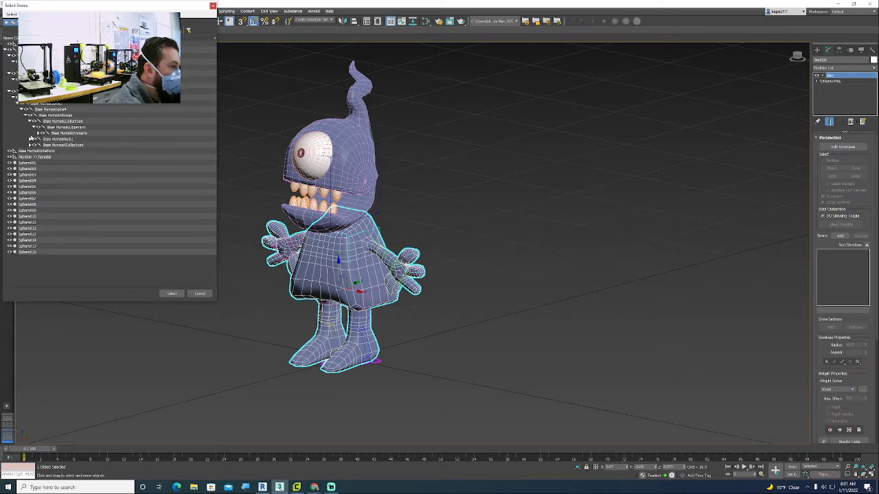
{"action": "left_click", "coordinate": [37, 133]}
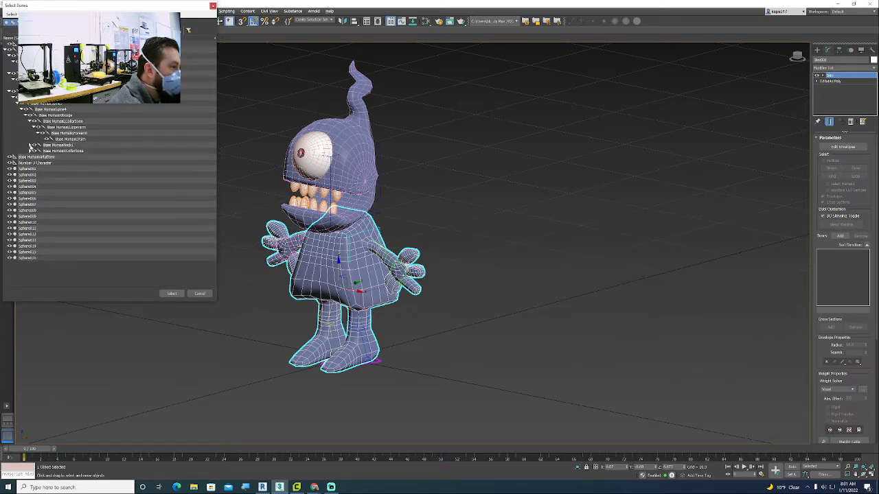
{"action": "left_click", "coordinate": [30, 147]}
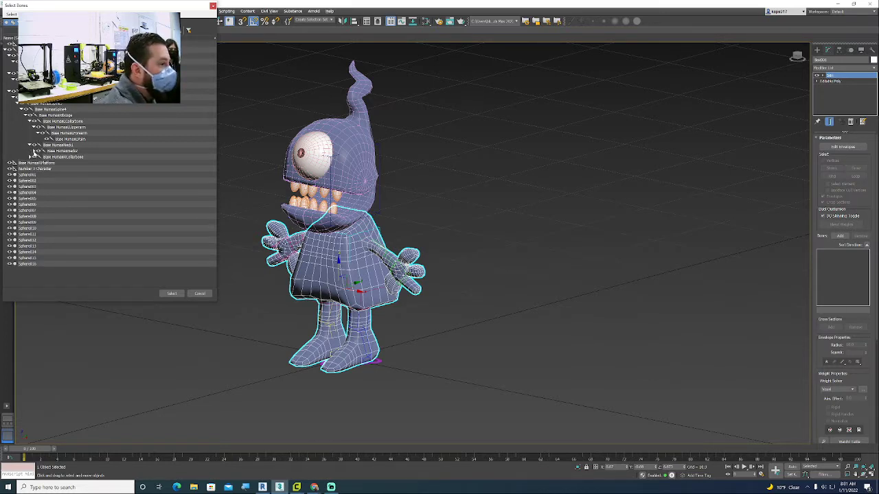
{"action": "left_click", "coordinate": [32, 151]}
{"action": "left_click", "coordinate": [30, 163]}
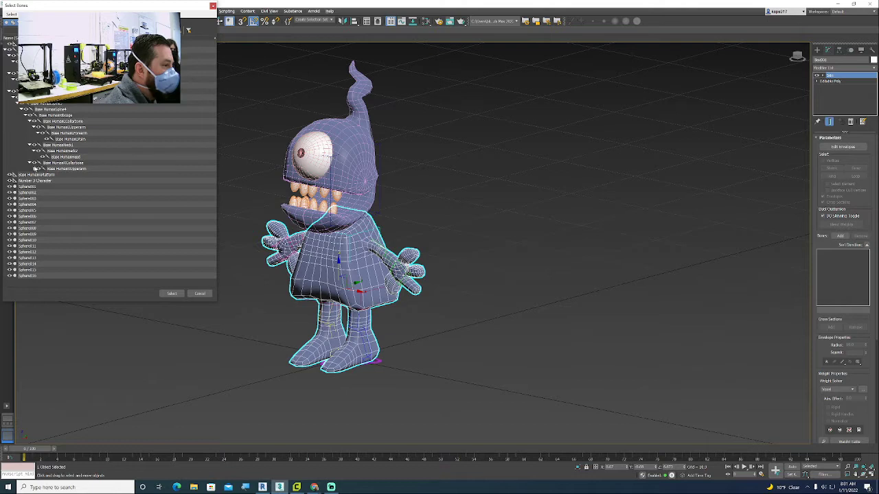
{"action": "left_click", "coordinate": [35, 169]}
{"action": "left_click", "coordinate": [38, 175]}
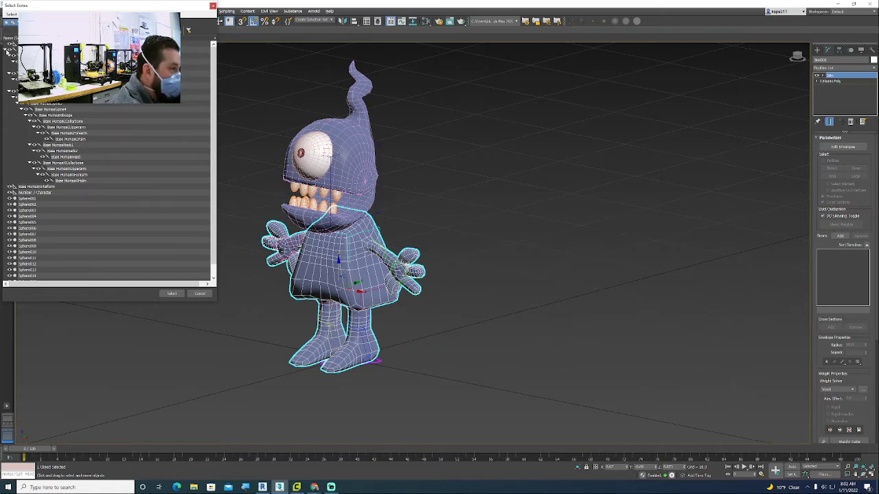
{"action": "left_click", "coordinate": [5, 51]}
{"action": "left_click", "coordinate": [5, 51]}
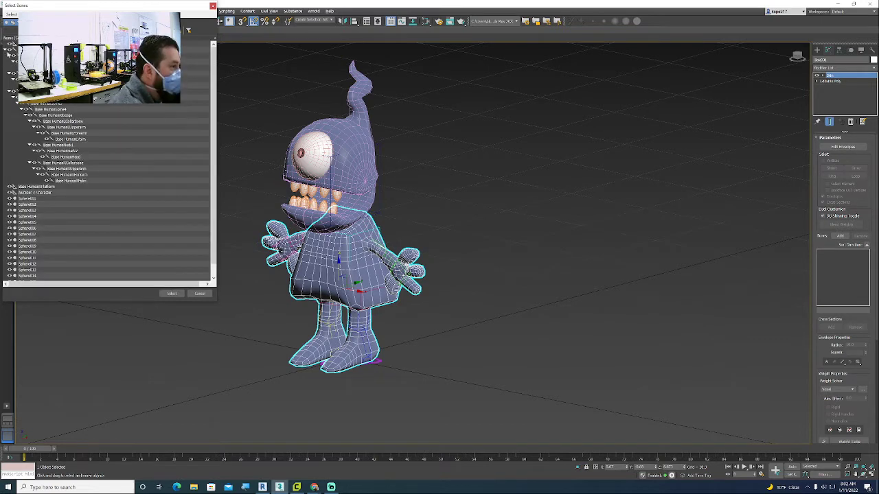
{"action": "left_click", "coordinate": [6, 51]}
{"action": "left_click", "coordinate": [6, 51]}
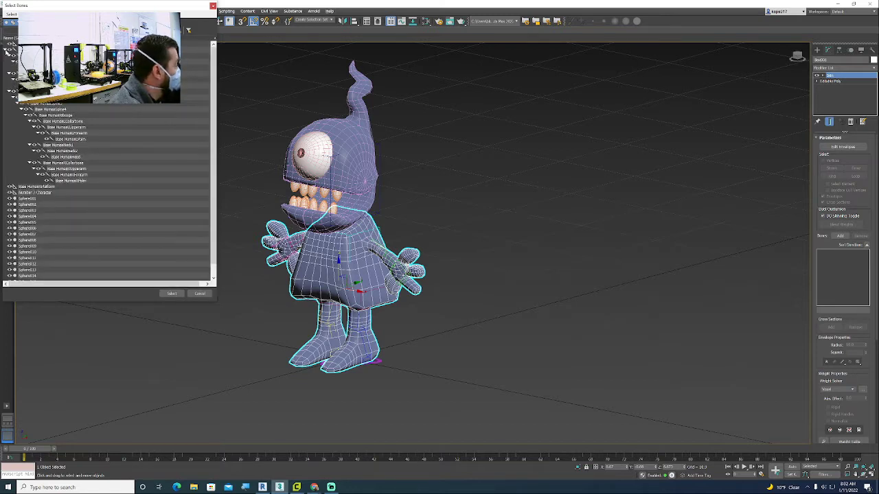
{"action": "left_click", "coordinate": [6, 50]}
{"action": "left_click", "coordinate": [6, 50]}
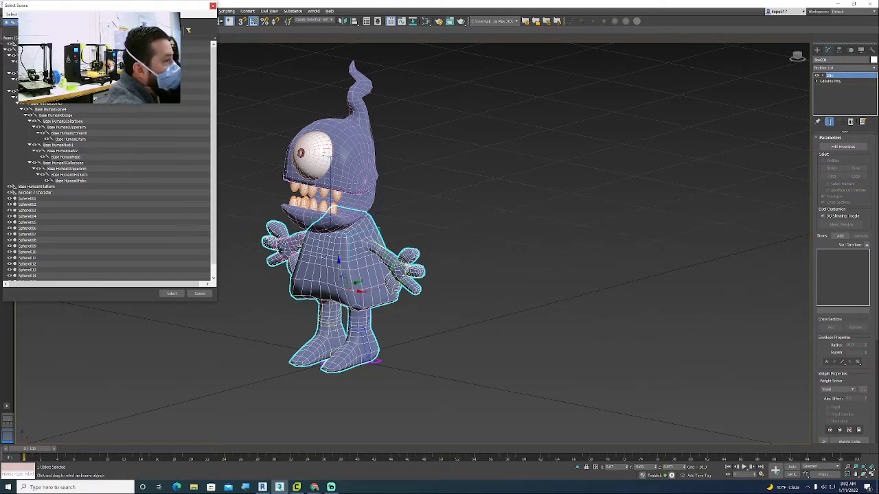
Step: Select the pelvis, the leg bones and the ribcage in the bone list, leaving out the spine bones
{"action": "left_click", "coordinate": [69, 181], "text": "shift"}
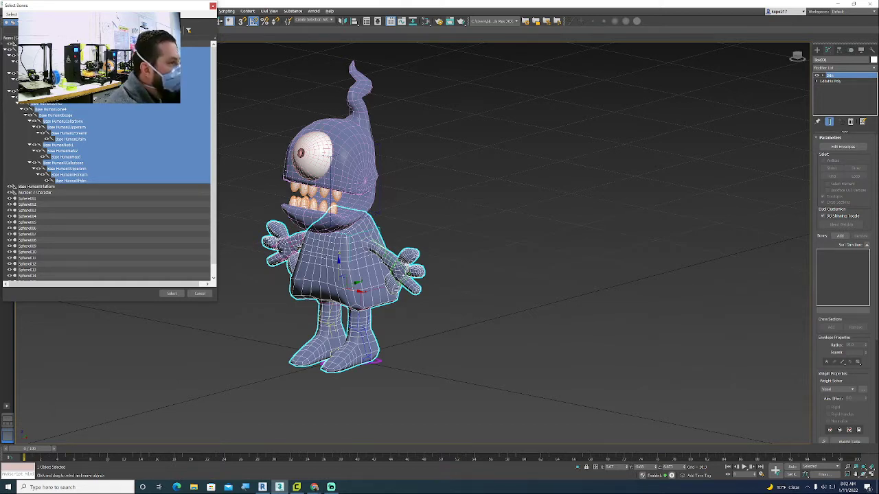
{"action": "left_click", "coordinate": [48, 56]}
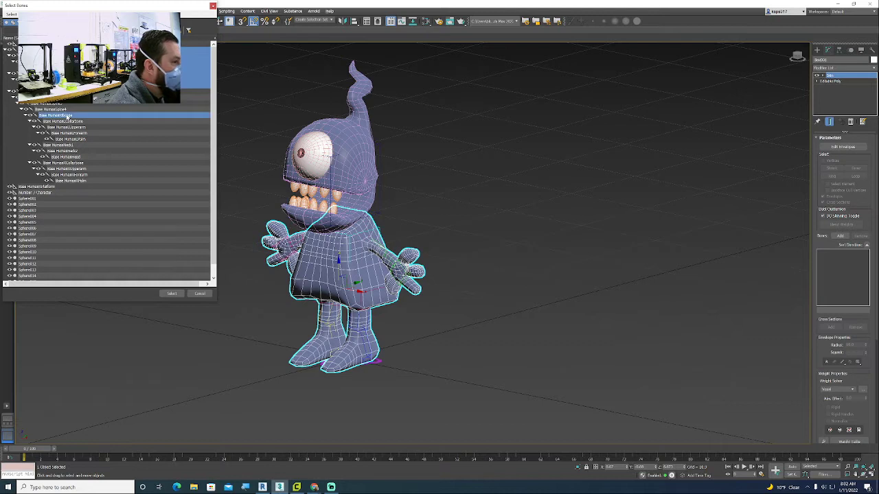
{"action": "left_click", "coordinate": [67, 114]}
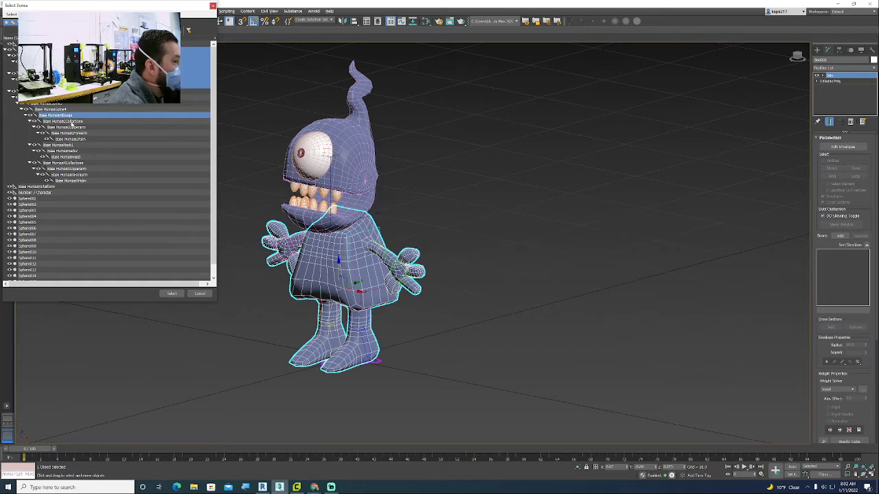
Step: Select the upper arm, forearm and palm bones of both arms, leaving out the collarbones, and add all selected bones to the Skin modifier
{"action": "left_click", "coordinate": [74, 127], "text": "ctrl"}
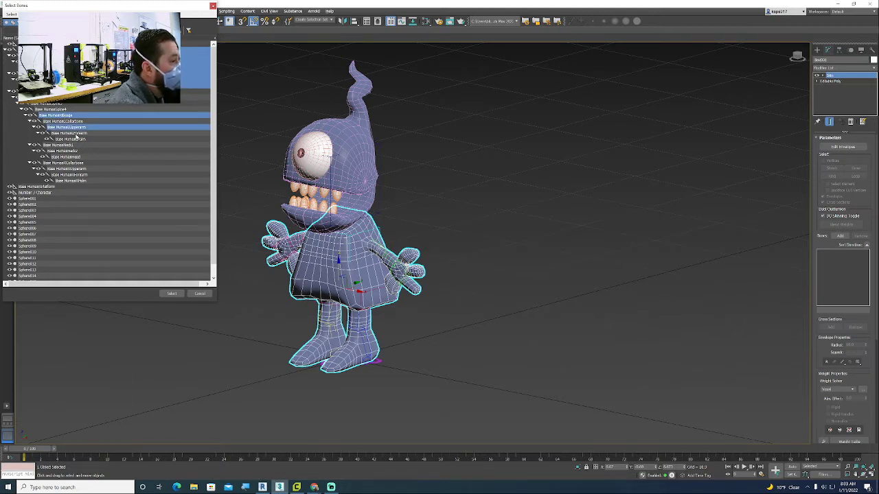
{"action": "left_click", "coordinate": [75, 132], "text": "ctrl"}
{"action": "left_click", "coordinate": [79, 139], "text": "ctrl"}
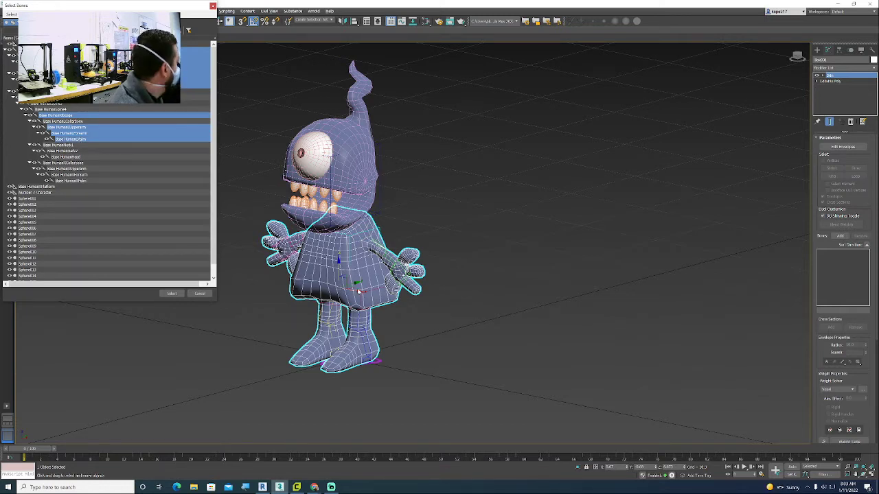
{"action": "left_click", "coordinate": [72, 169], "text": "ctrl"}
{"action": "left_click", "coordinate": [73, 175], "text": "ctrl"}
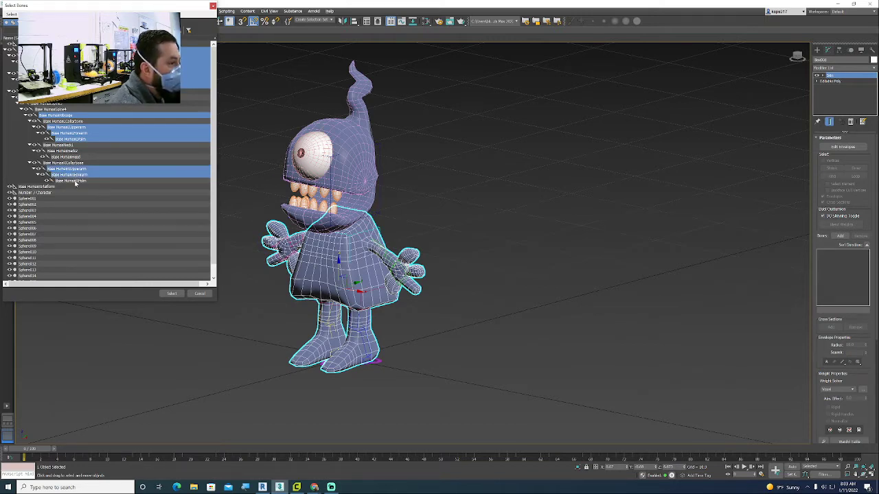
{"action": "left_click", "coordinate": [75, 181], "text": "ctrl"}
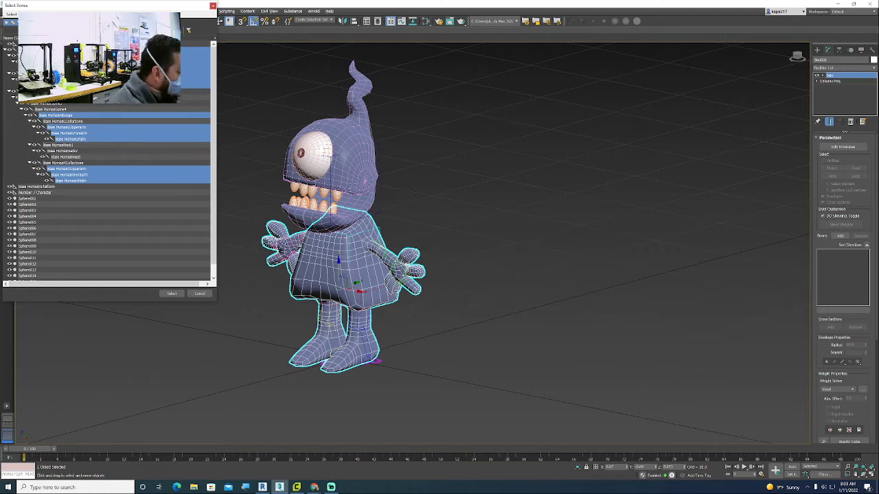
{"action": "left_click", "coordinate": [172, 293]}
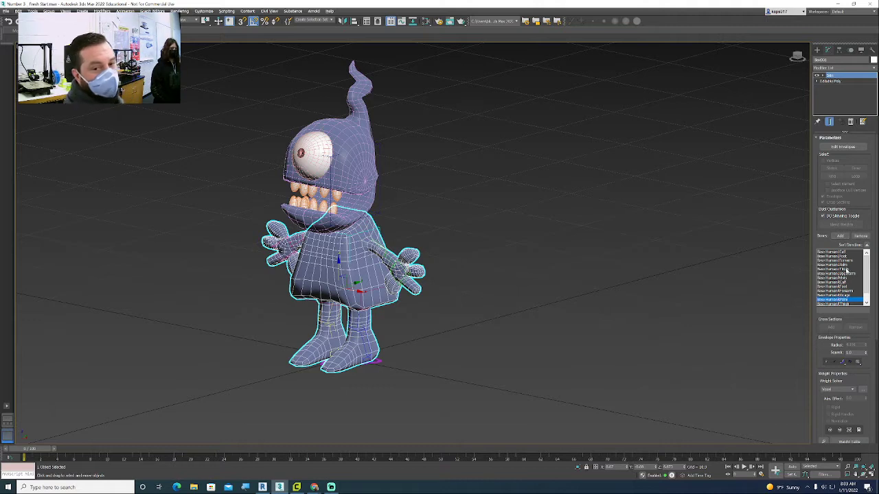
{"action": "scroll", "coordinate": [832, 254], "scroll_direction": "down", "scroll_amount": 1}
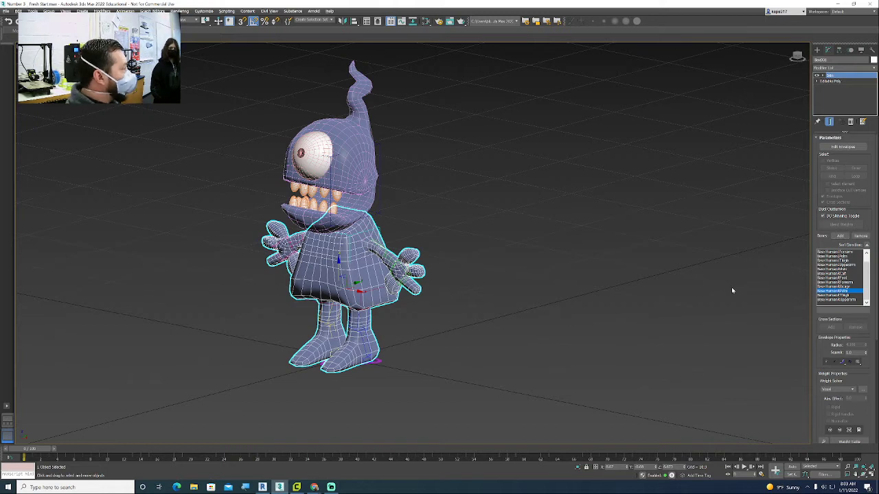
Step: Add a CATMotion layer to the character's CAT parent, switch the rig to animation mode and play the walk cycle
{"action": "left_click", "coordinate": [505, 190]}
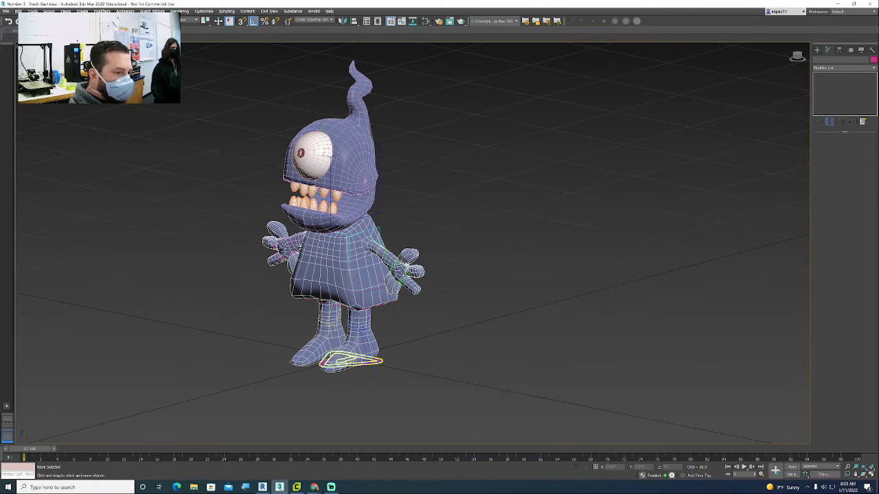
{"action": "left_click", "coordinate": [376, 362]}
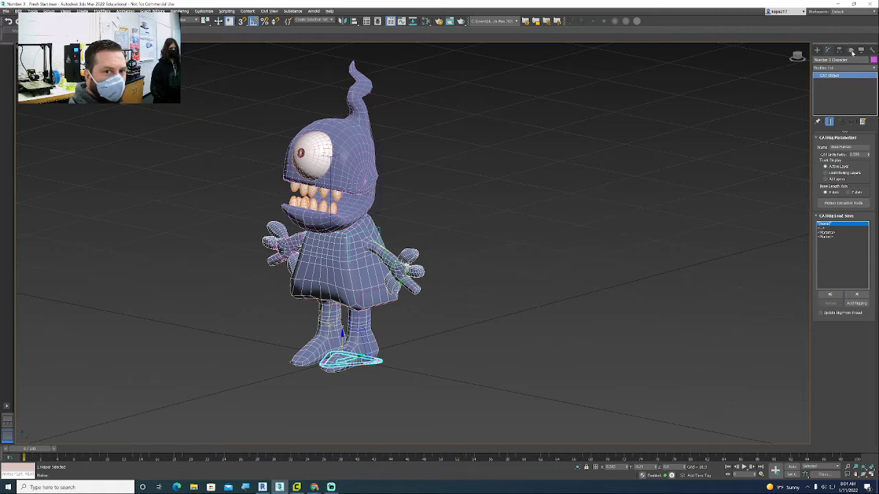
{"action": "left_click", "coordinate": [850, 50]}
{"action": "left_click_drag", "start_coordinate": [823, 194], "coordinate": [824, 229]}
{"action": "left_click", "coordinate": [823, 112]}
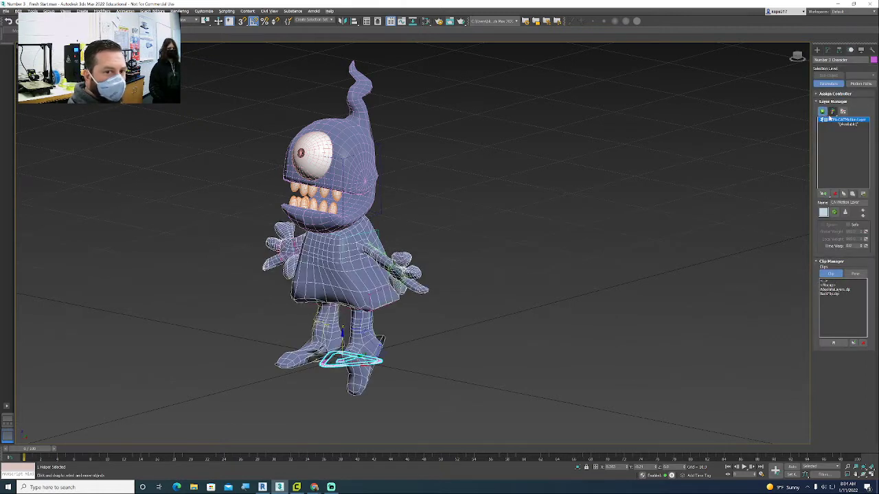
{"action": "left_click", "coordinate": [744, 468]}
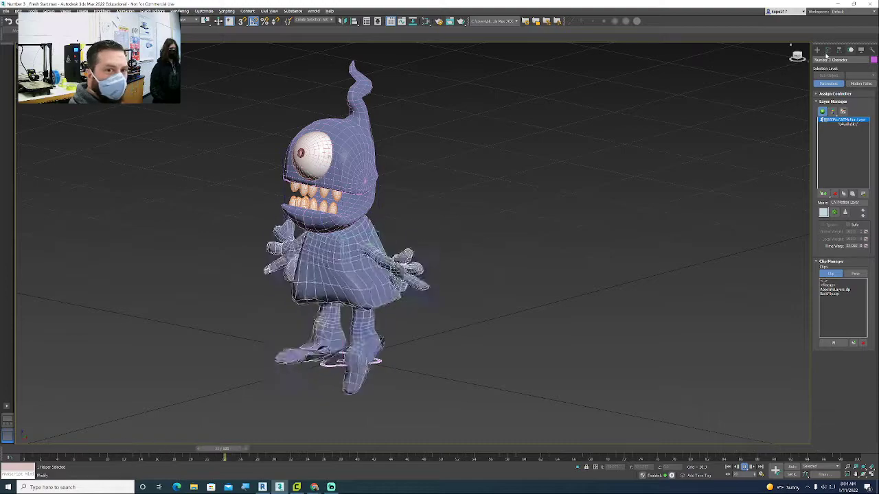
Step: Select the body mesh to show its Skin modifier settings and restart the walk cycle playback
{"action": "left_click", "coordinate": [827, 51]}
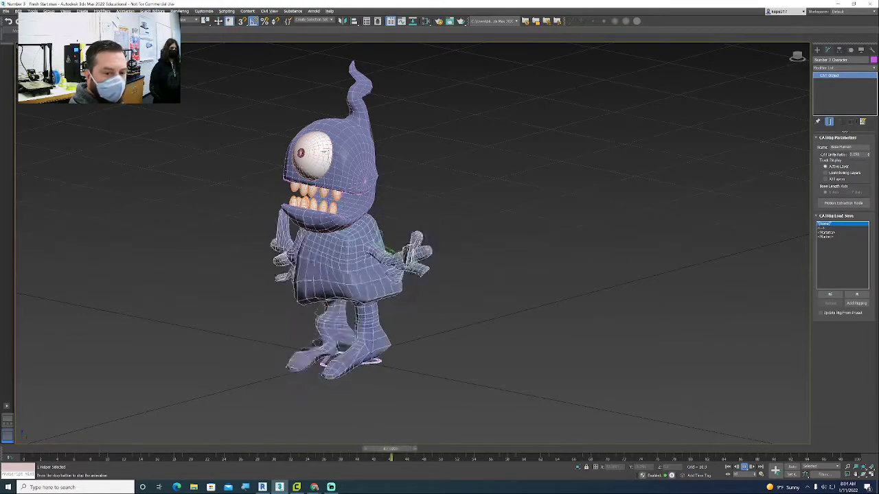
{"action": "left_click", "coordinate": [344, 261]}
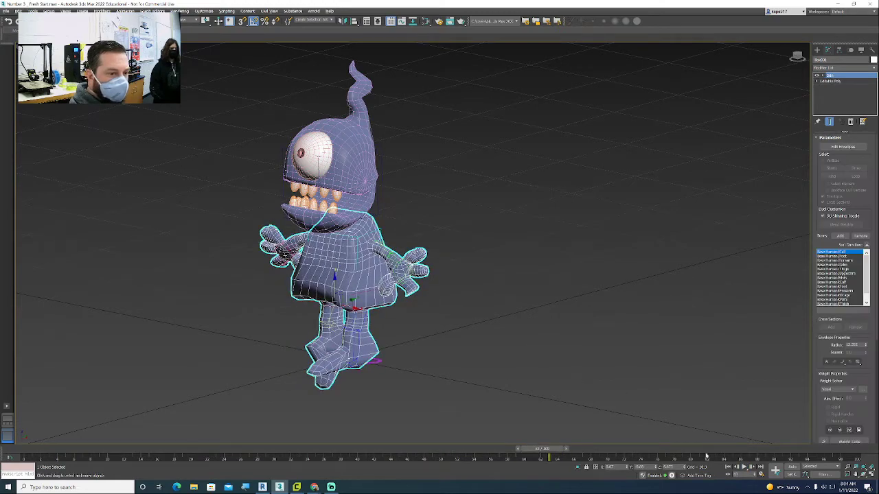
{"action": "left_click", "coordinate": [745, 468]}
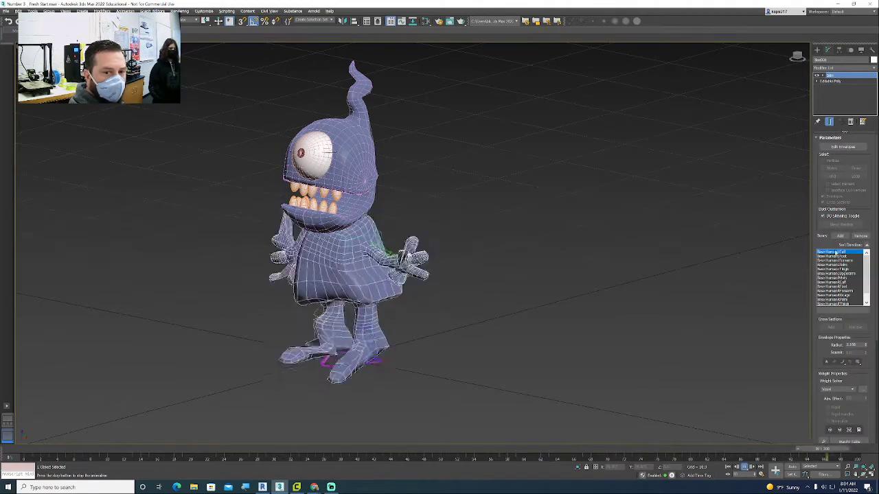
{"action": "left_click", "coordinate": [835, 148]}
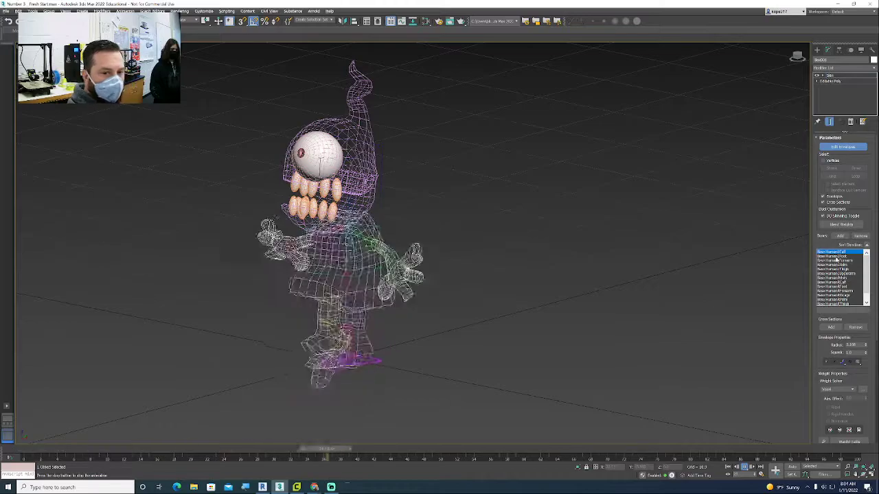
{"action": "left_click", "coordinate": [835, 256]}
{"action": "left_click", "coordinate": [838, 265]}
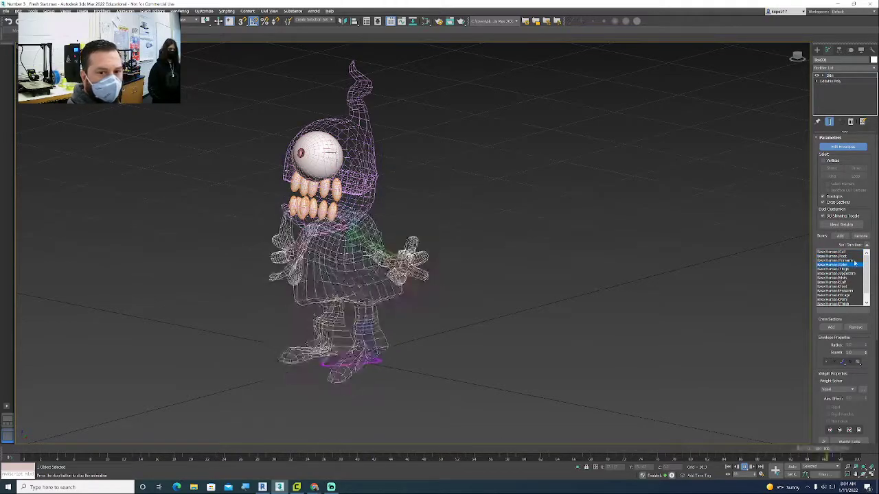
{"action": "left_click", "coordinate": [844, 147]}
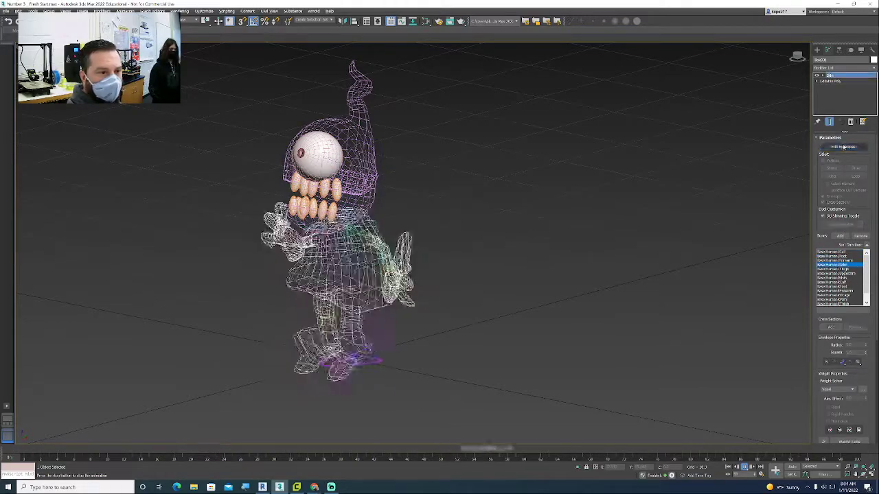
{"action": "key", "text": "/"}
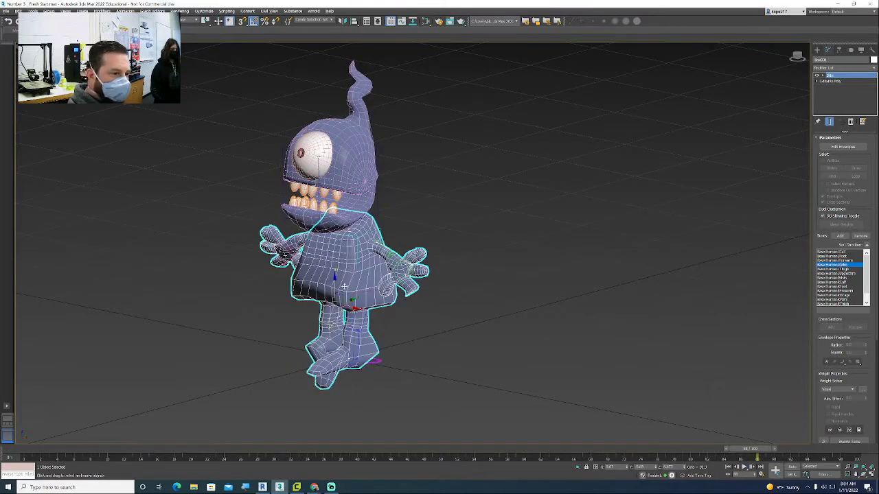
Step: Enable envelope editing, play the walk cycle and examine each bone's weights from the right foot up the bone list to the left calf
{"action": "left_click", "coordinate": [844, 146]}
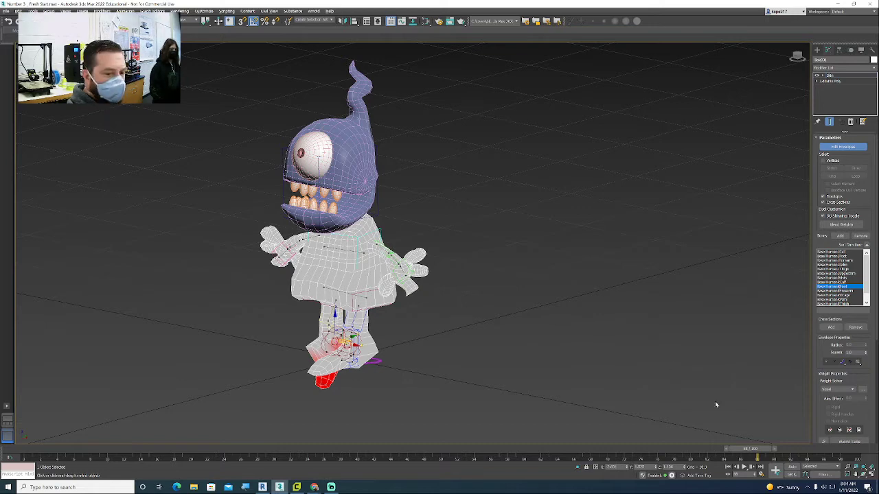
{"action": "left_click", "coordinate": [744, 468]}
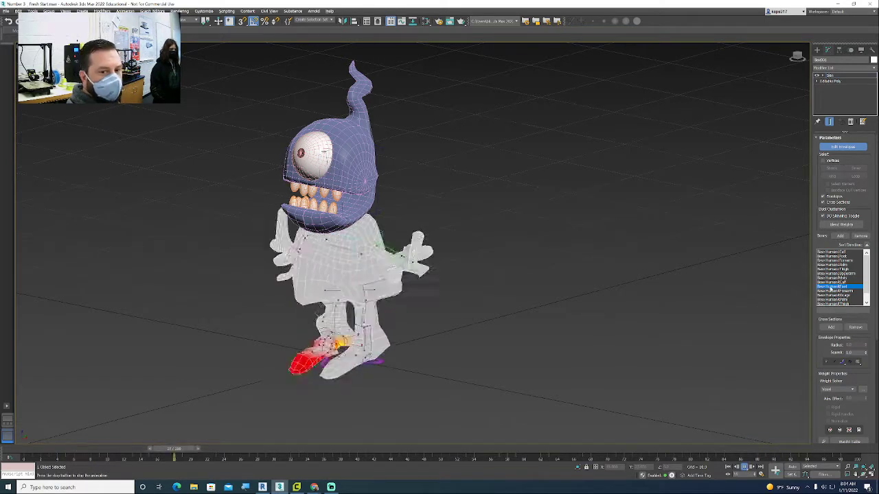
{"action": "left_click", "coordinate": [834, 291]}
{"action": "left_click", "coordinate": [835, 282]}
{"action": "left_click", "coordinate": [835, 278]}
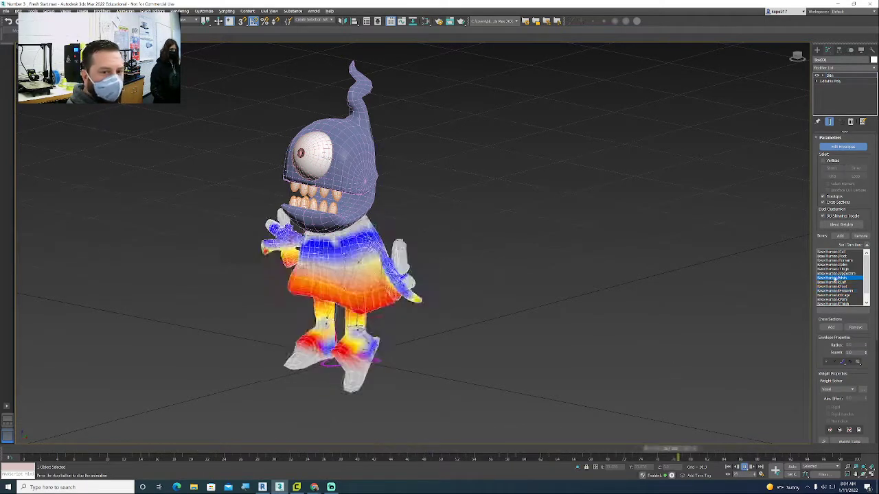
{"action": "left_click", "coordinate": [835, 273]}
{"action": "left_click", "coordinate": [834, 269]}
{"action": "left_click", "coordinate": [835, 265]}
{"action": "left_click", "coordinate": [834, 261]}
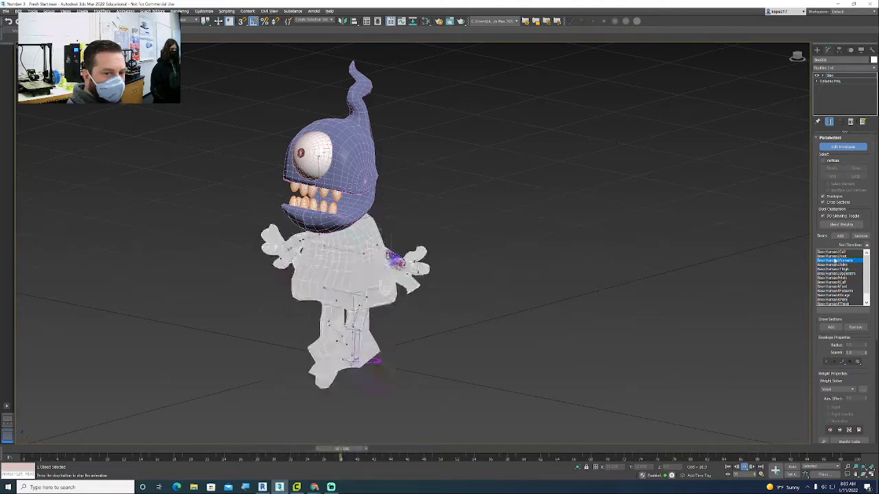
{"action": "left_click", "coordinate": [835, 256]}
{"action": "left_click", "coordinate": [835, 252]}
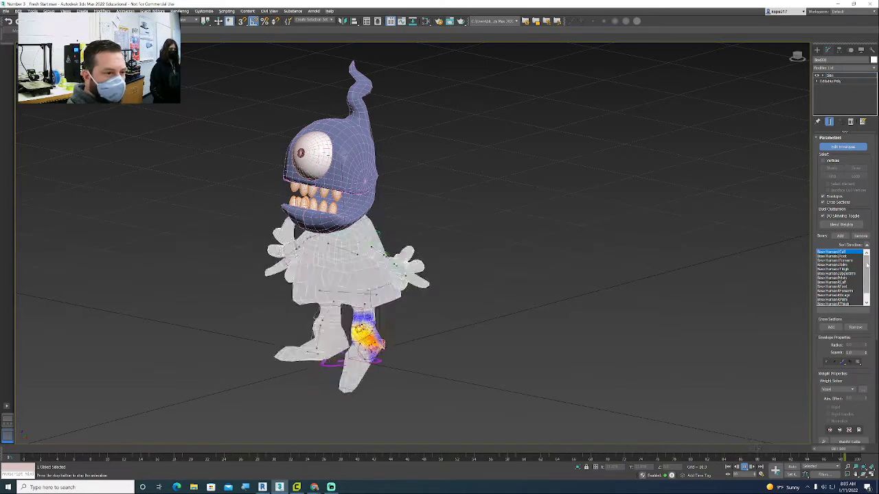
Step: From the front, examine the weights of the left foot, forearm, palm, thigh and upper arm and of the pelvis during the walk cycle
{"action": "left_click", "coordinate": [797, 57]}
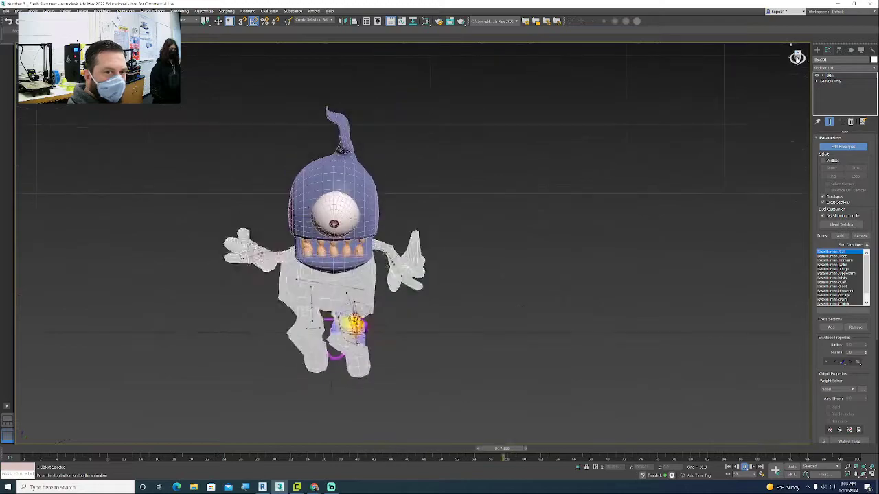
{"action": "scroll", "coordinate": [390, 275], "scroll_direction": "up", "scroll_amount": 8}
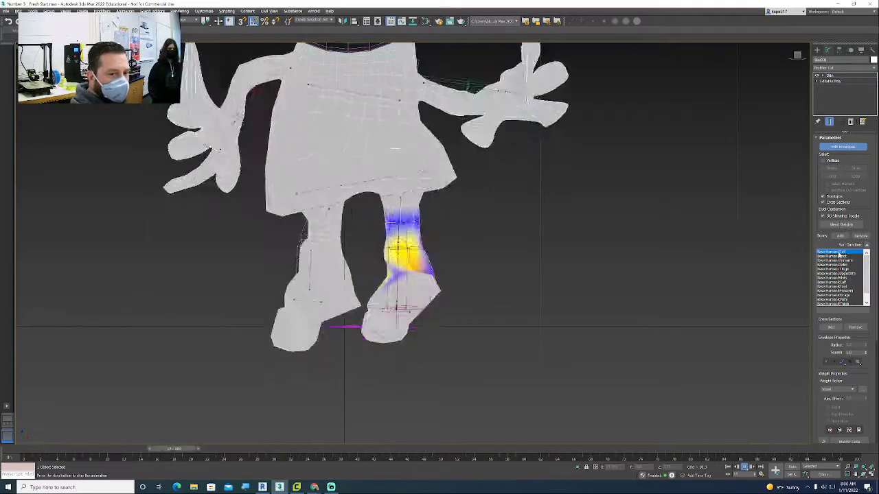
{"action": "left_click", "coordinate": [842, 260]}
{"action": "left_click", "coordinate": [836, 256]}
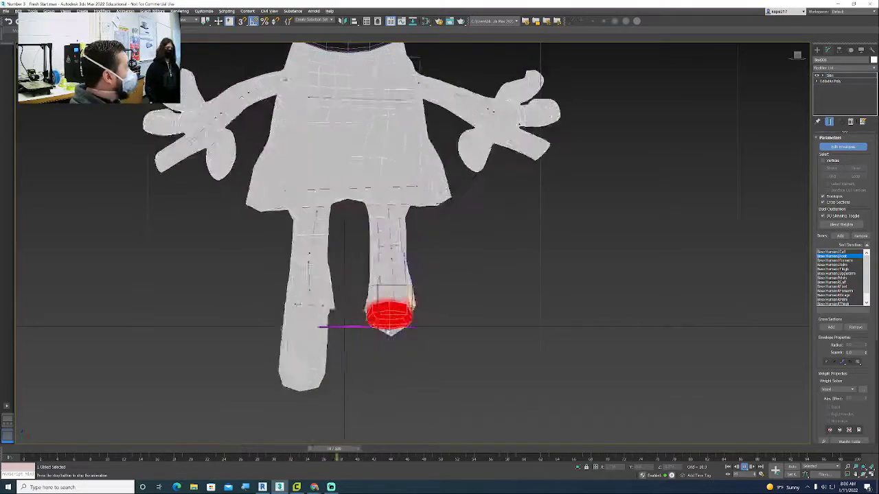
{"action": "left_click", "coordinate": [845, 261]}
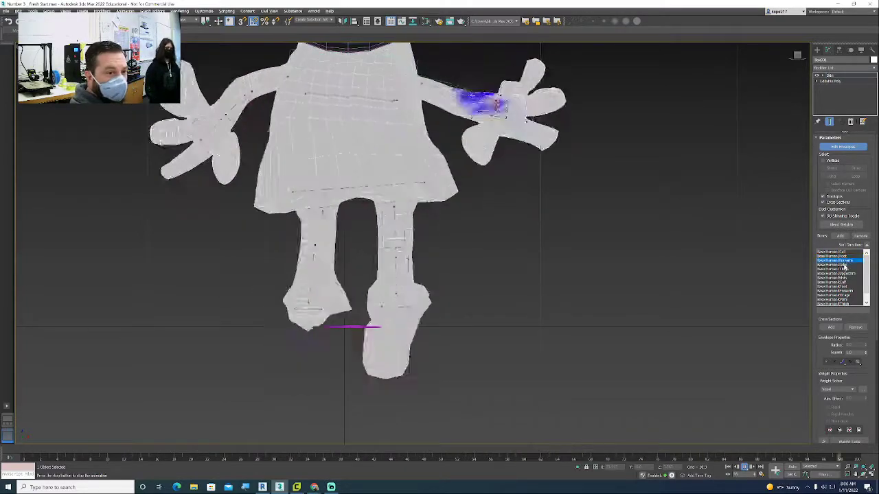
{"action": "left_click", "coordinate": [845, 265]}
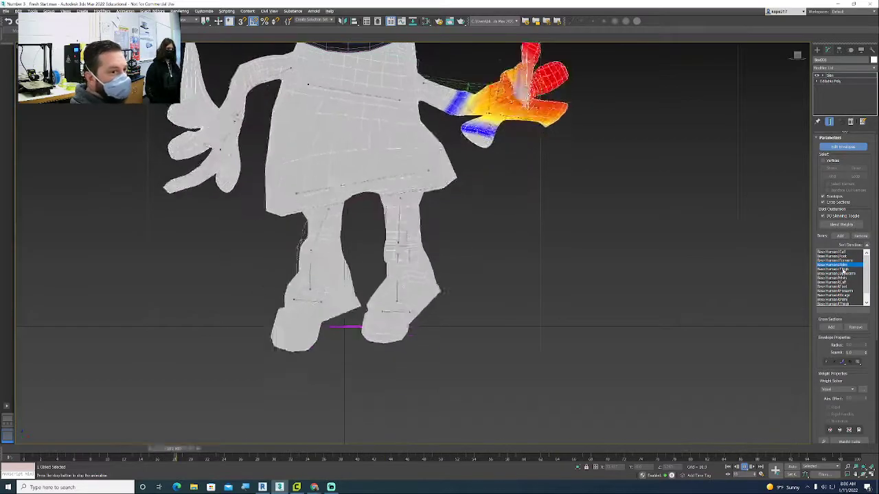
{"action": "left_click", "coordinate": [843, 269]}
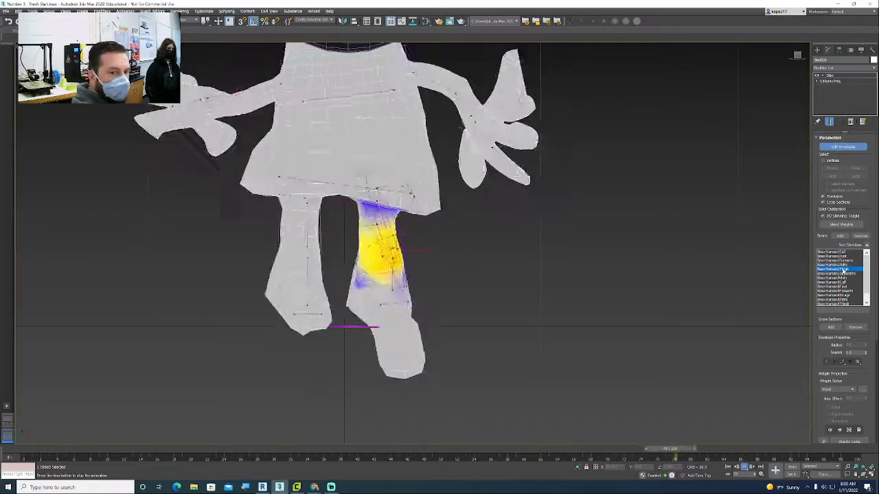
{"action": "left_click", "coordinate": [843, 277]}
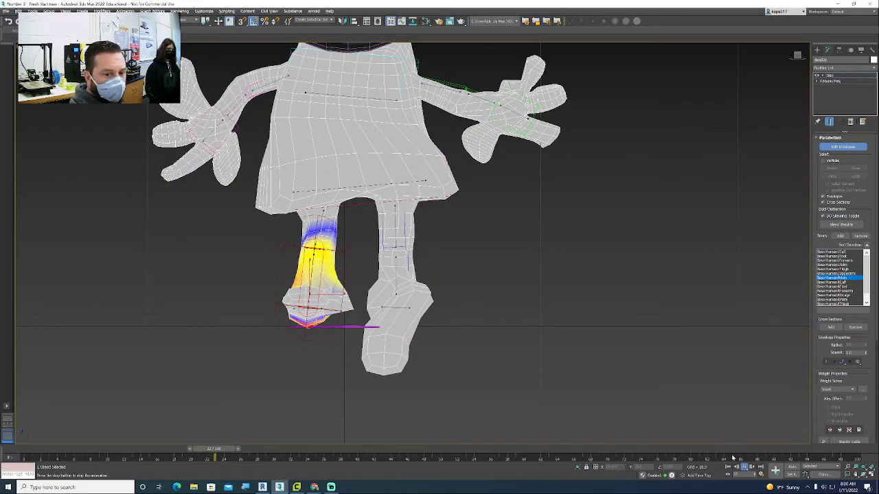
{"action": "left_click", "coordinate": [843, 274]}
{"action": "left_click", "coordinate": [845, 278]}
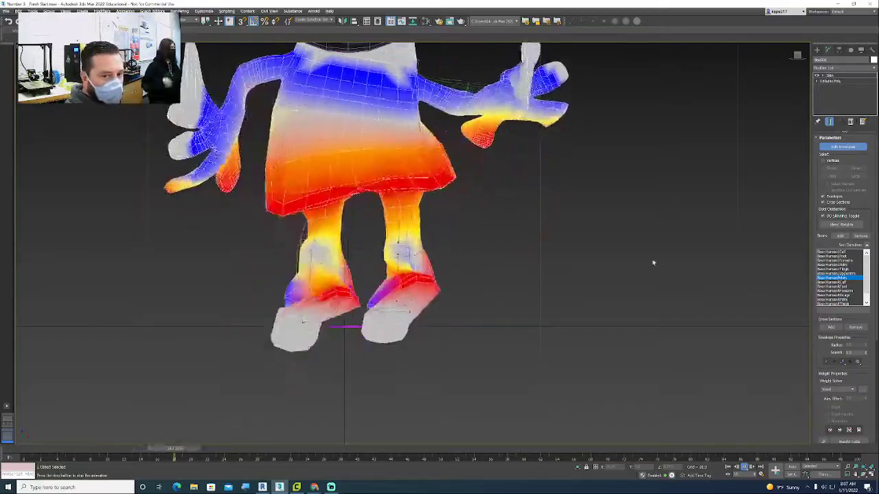
Step: Examine the ribcage bone's envelope and its weight coverage over the torso and arms close up, including from the front
{"action": "left_click", "coordinate": [839, 295]}
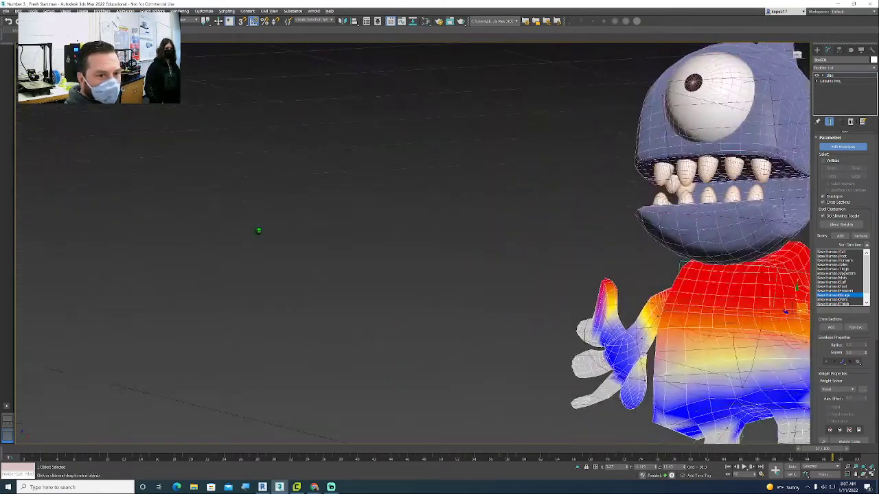
{"action": "scroll", "coordinate": [531, 263], "scroll_direction": "up", "scroll_amount": 2}
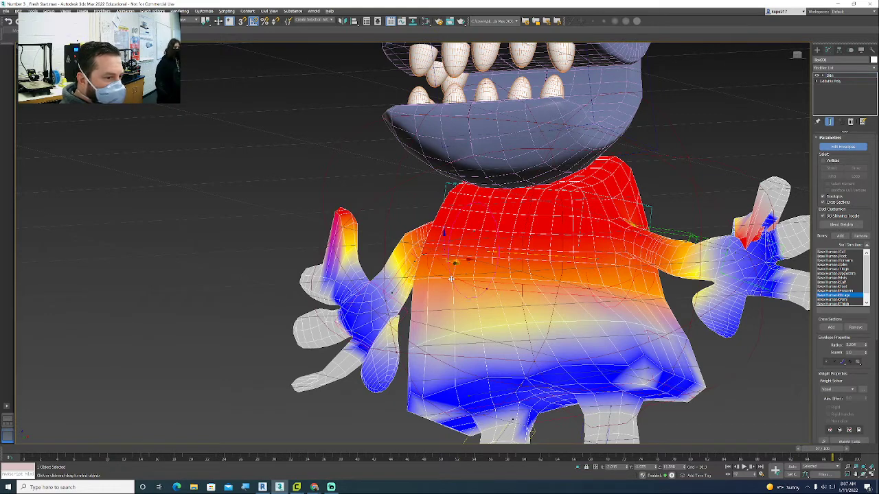
{"action": "left_click_drag", "start_coordinate": [458, 237], "coordinate": [465, 228]}
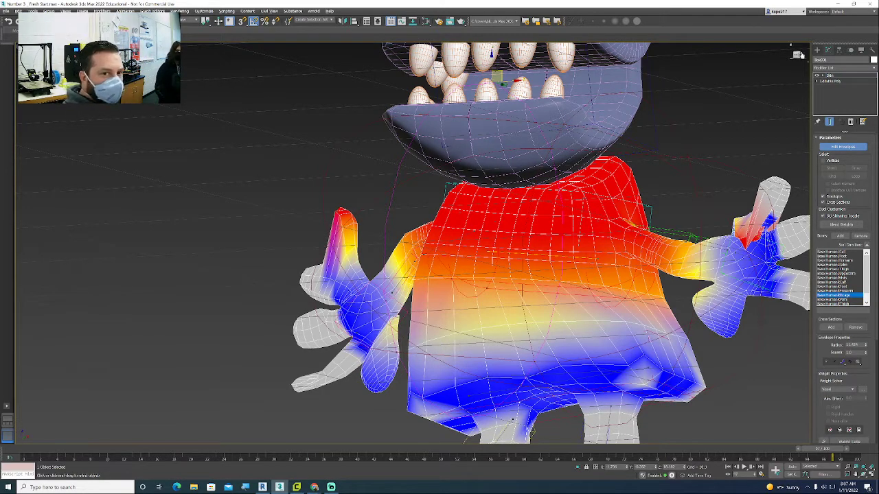
{"action": "left_click", "coordinate": [797, 56]}
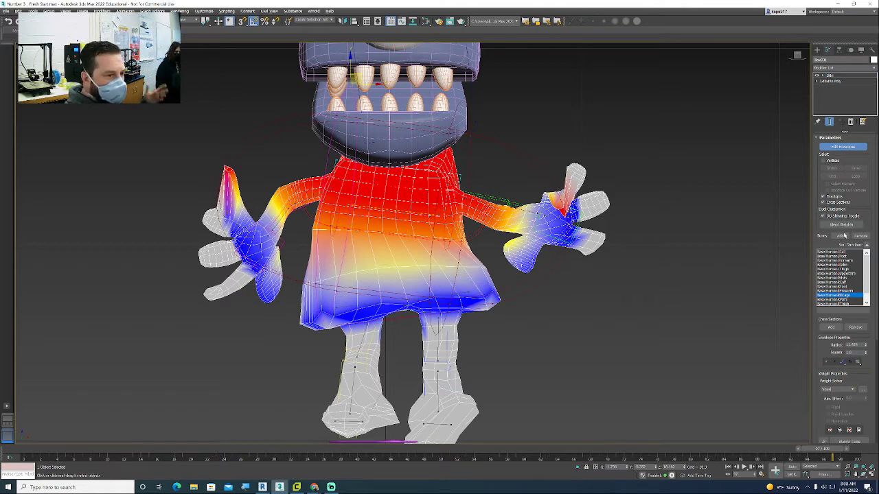
{"action": "left_click", "coordinate": [843, 147]}
{"action": "left_click", "coordinate": [844, 147]}
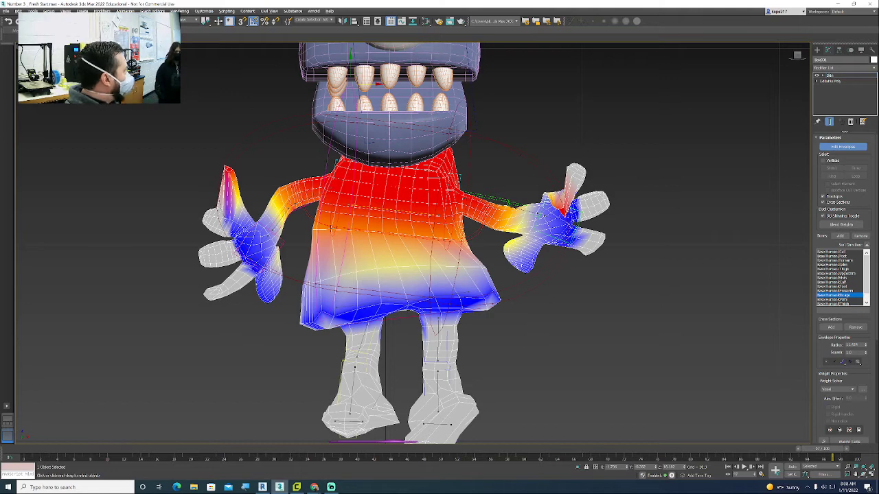
Step: Select the CAT rig's base helper at the character's feet and switch the rig from its walk animation to Setup mode
{"action": "left_click", "coordinate": [850, 51]}
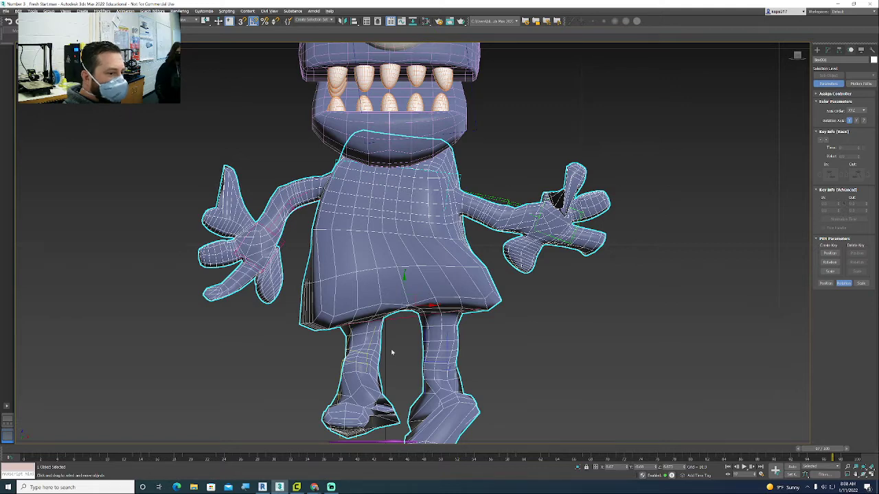
{"action": "middle_click_drag", "start_coordinate": [392, 352], "coordinate": [379, 311]}
{"action": "left_click", "coordinate": [371, 403]}
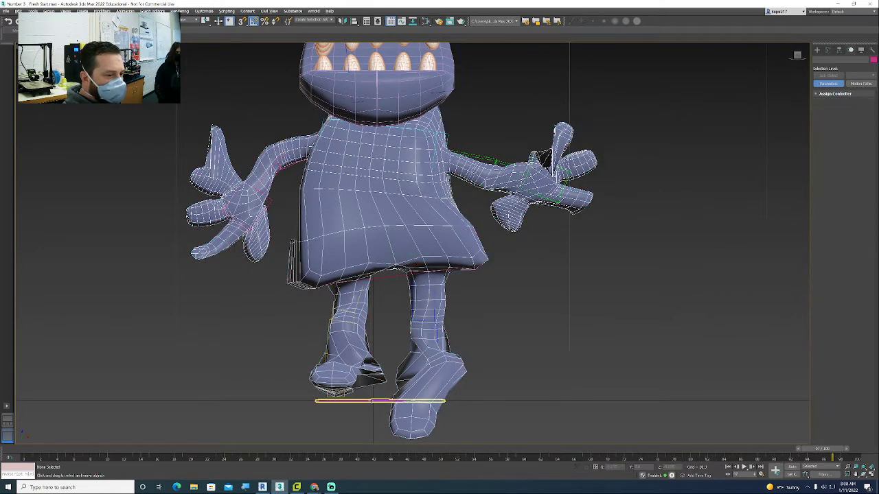
{"action": "left_click", "coordinate": [372, 404]}
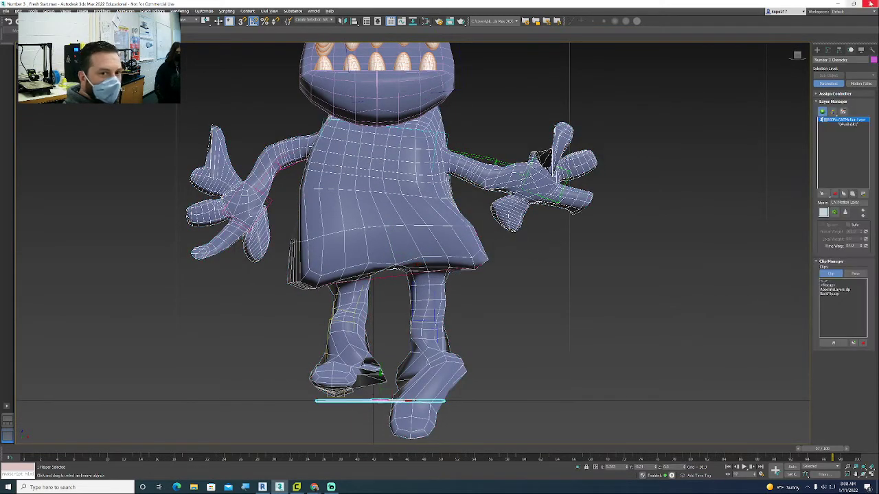
{"action": "left_click", "coordinate": [822, 112]}
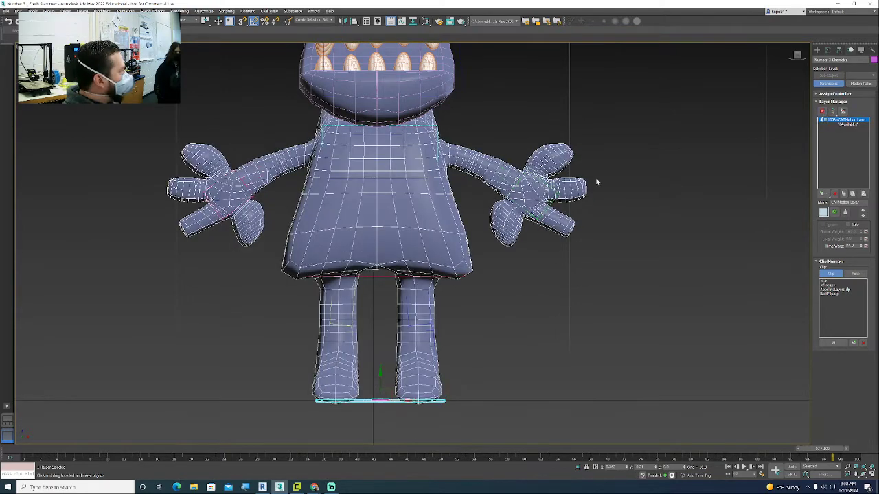
Step: Select the body mesh, enable envelope editing in its Skin modifier and select the pelvis envelope
{"action": "middle_click_drag", "start_coordinate": [560, 220], "coordinate": [580, 274]}
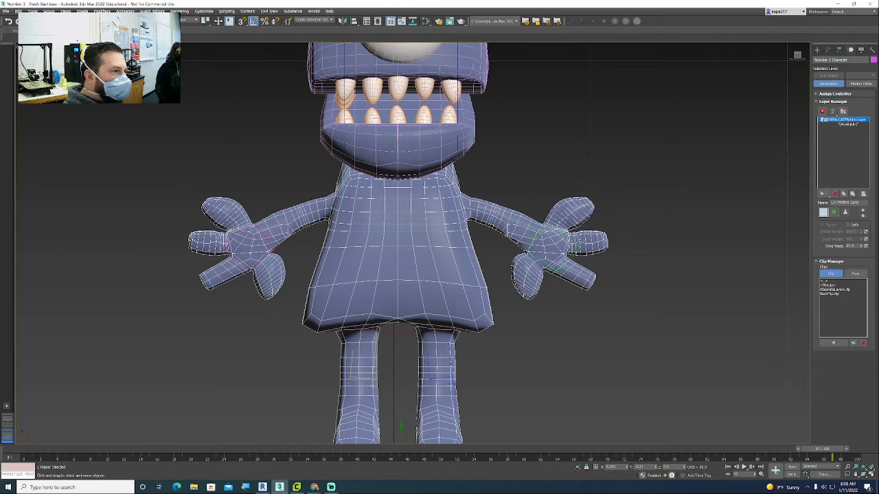
{"action": "left_click", "coordinate": [374, 190]}
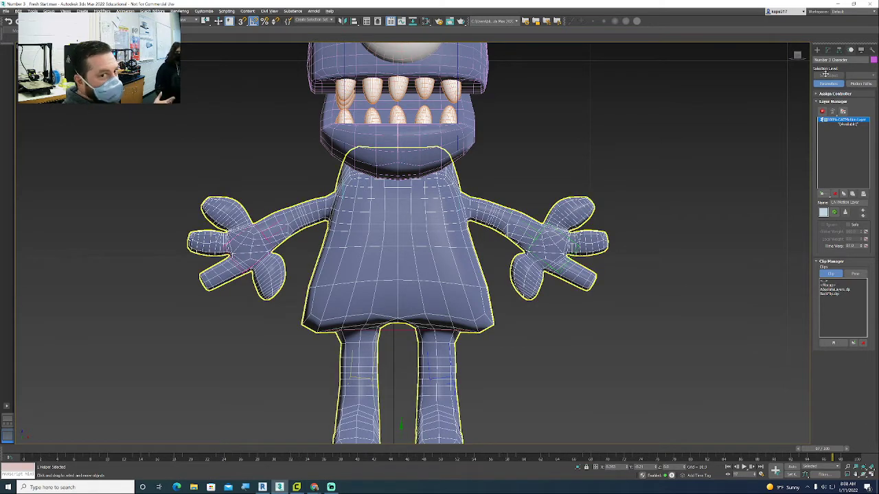
{"action": "left_click", "coordinate": [828, 52]}
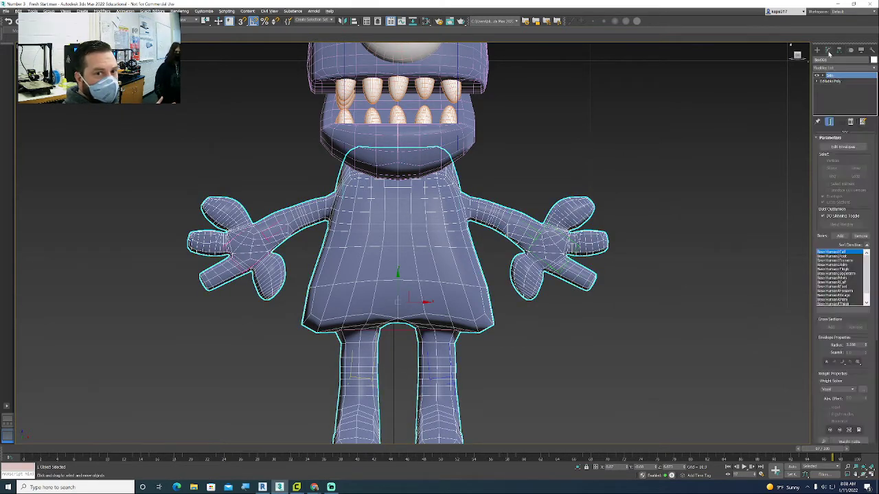
{"action": "left_click", "coordinate": [838, 148]}
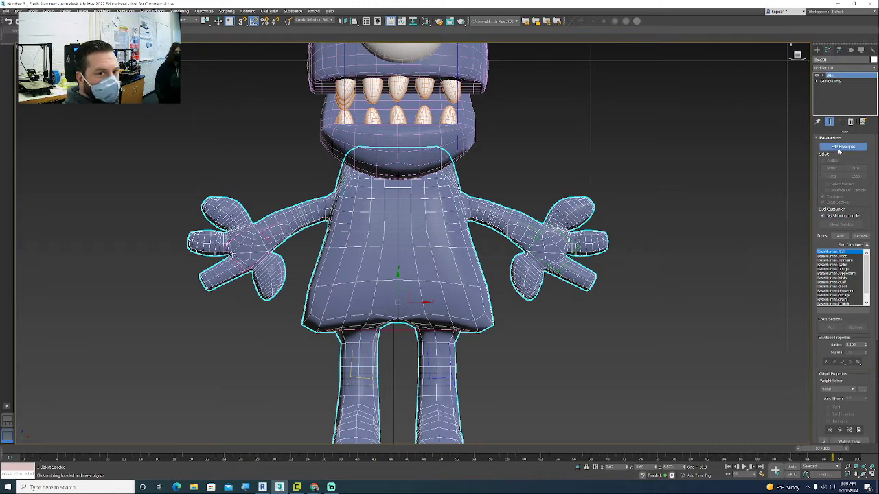
{"action": "middle_click_drag", "start_coordinate": [449, 311], "coordinate": [462, 256]}
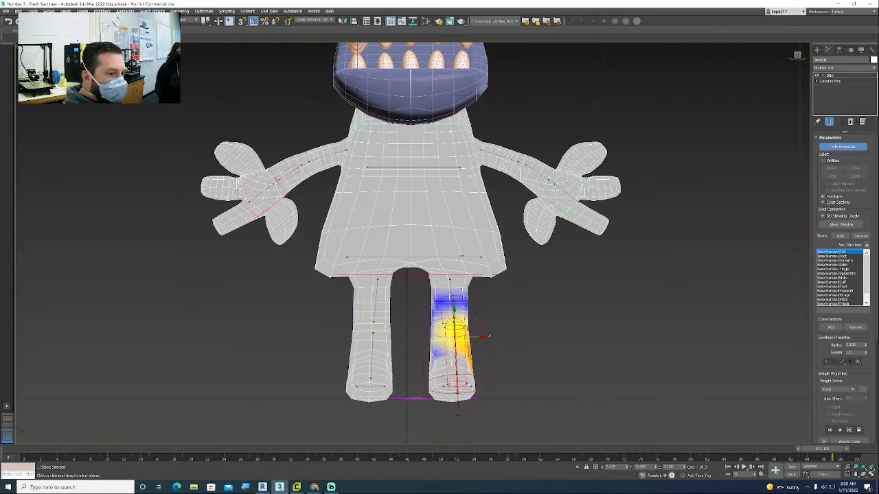
{"action": "left_click", "coordinate": [462, 256]}
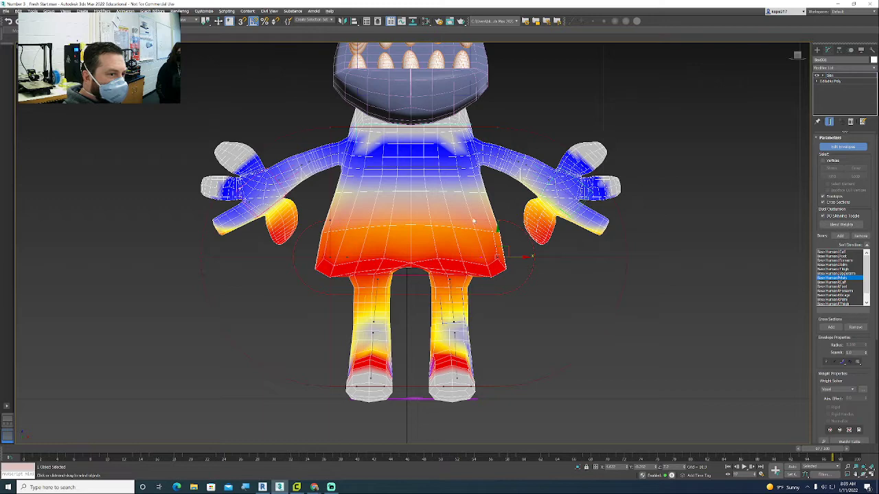
Step: Leave and re-enter envelope editing on the body mesh, and select the ribcage envelope
{"action": "left_click", "coordinate": [817, 51]}
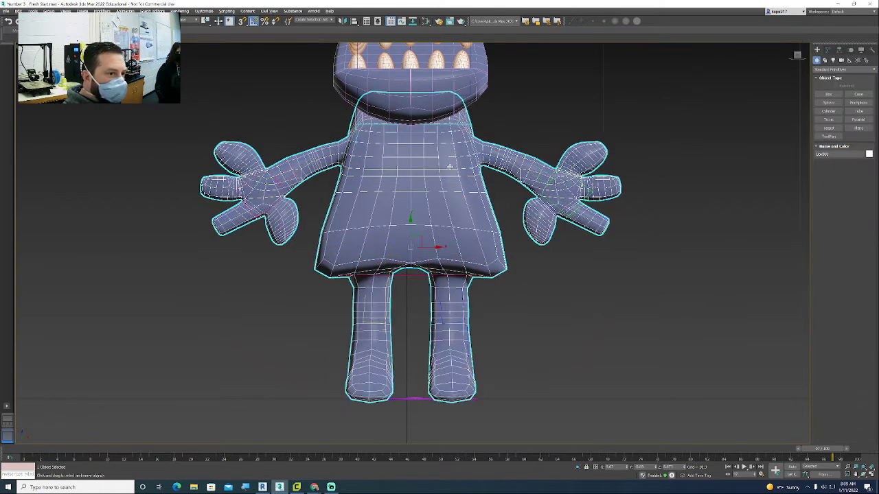
{"action": "left_click", "coordinate": [827, 50]}
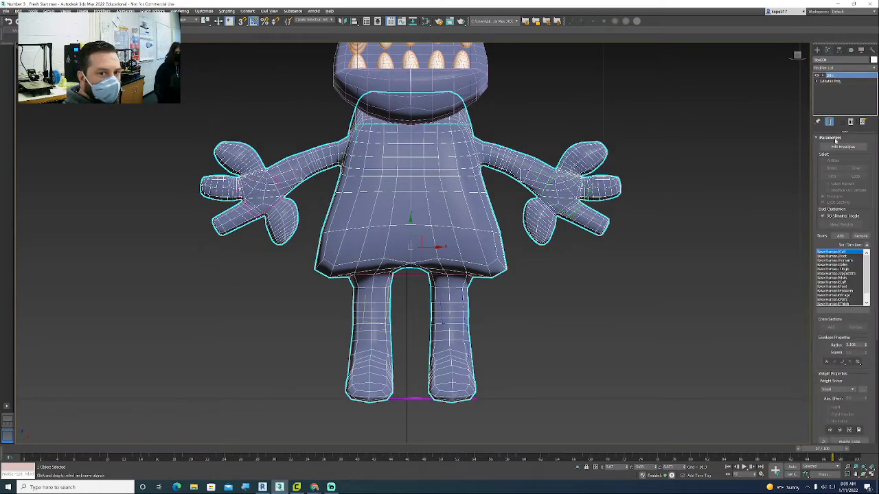
{"action": "left_click", "coordinate": [835, 146]}
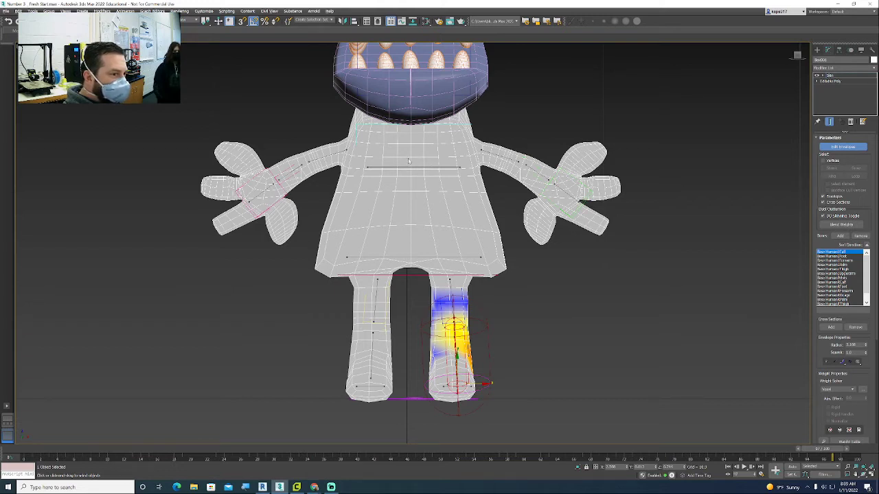
{"action": "left_click", "coordinate": [441, 166]}
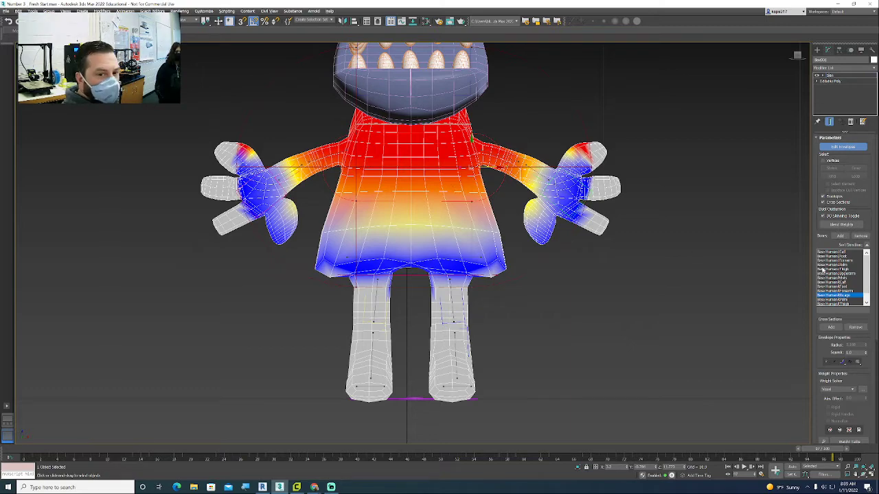
Step: Examine the skin weights in the setup pose by stepping through the bone list, ending at the left calf
{"action": "left_click", "coordinate": [834, 265]}
{"action": "key", "text": "Down"}
{"action": "key", "text": "Down"}
{"action": "key", "text": "Down"}
{"action": "key", "text": "Down"}
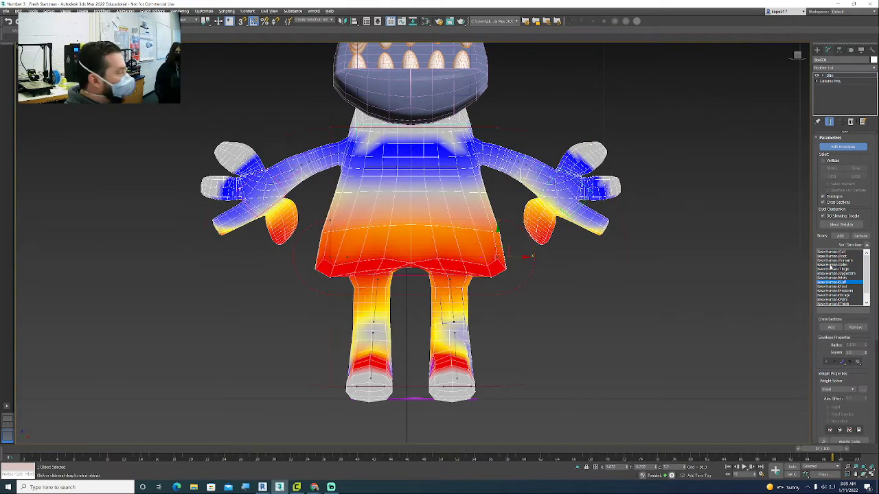
{"action": "key", "text": "Up"}
{"action": "key", "text": "Up"}
{"action": "key", "text": "Up"}
{"action": "key", "text": "Up"}
{"action": "key", "text": "Up"}
{"action": "key", "text": "Up"}
{"action": "key", "text": "Up"}
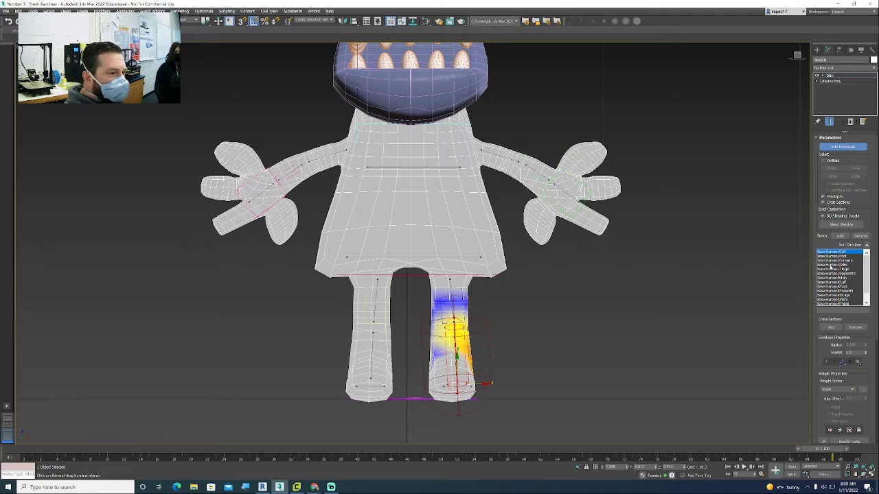
Step: Select the ribcage bone and raise the lower control points at both ends of its inner envelope
{"action": "left_click", "coordinate": [444, 167]}
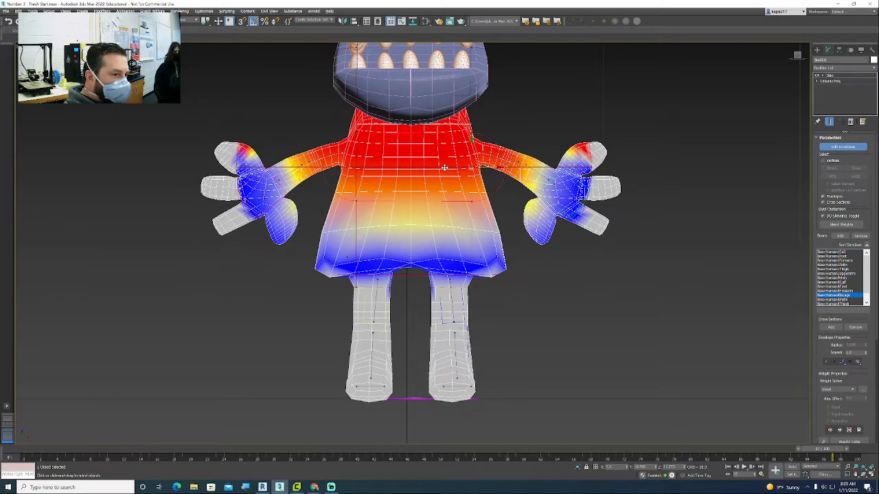
{"action": "left_click", "coordinate": [475, 194]}
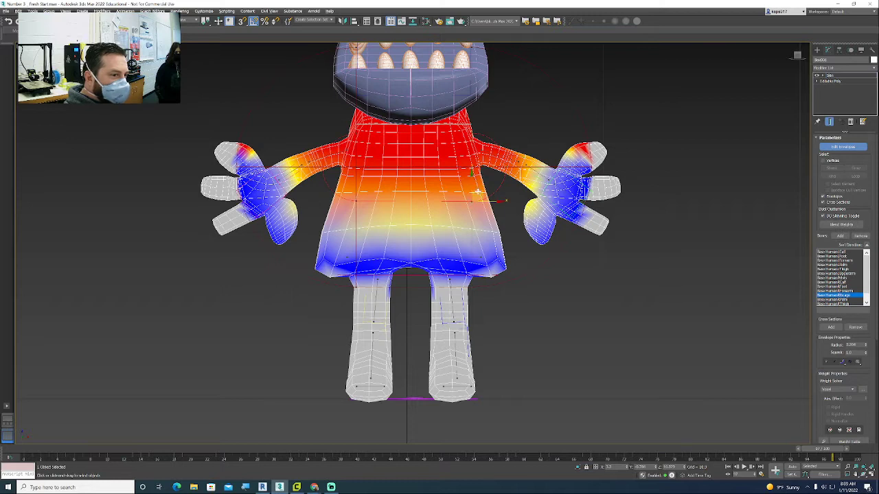
{"action": "left_click_drag", "start_coordinate": [477, 193], "coordinate": [470, 180]}
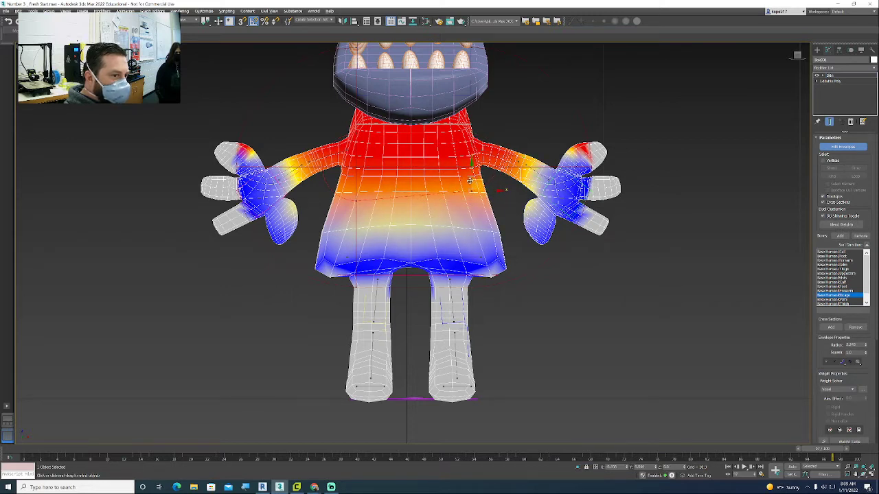
{"action": "left_click", "coordinate": [361, 190]}
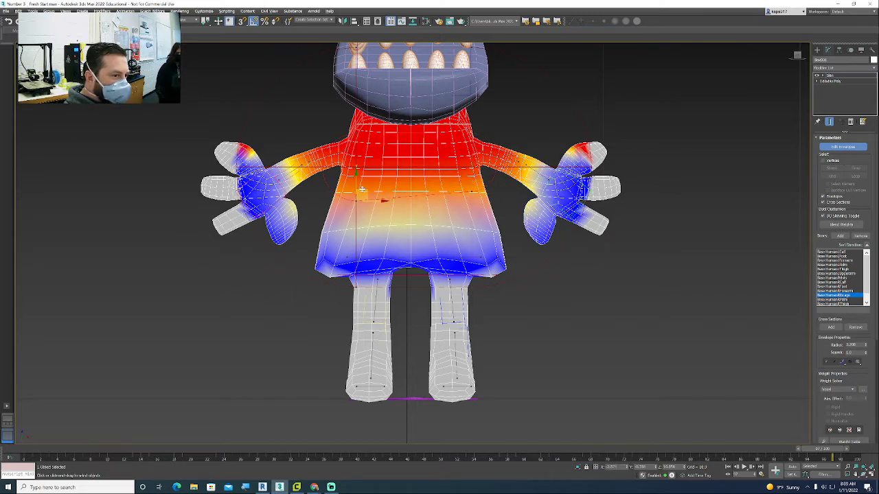
{"action": "left_click_drag", "start_coordinate": [361, 190], "coordinate": [359, 180]}
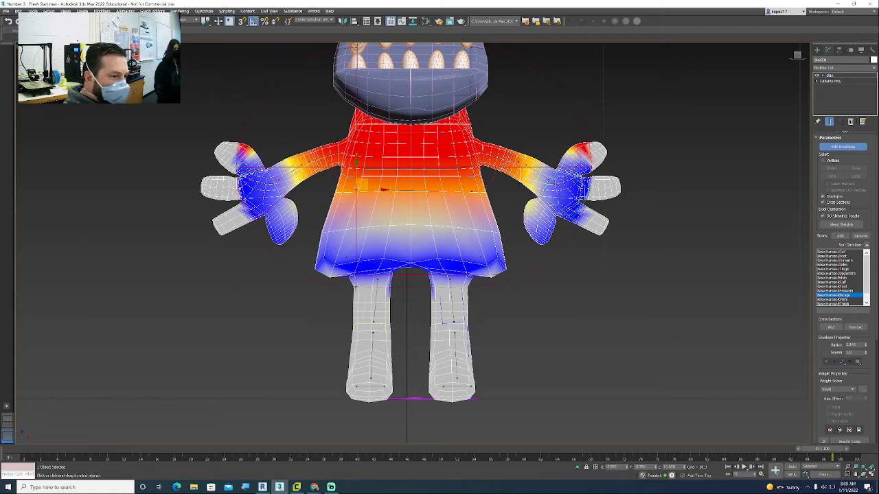
Step: Raise the lower control points at both ends of the ribcage's outer envelope to pull its influence off the lower torso
{"action": "left_click", "coordinate": [364, 277]}
{"action": "left_click_drag", "start_coordinate": [365, 276], "coordinate": [363, 239]}
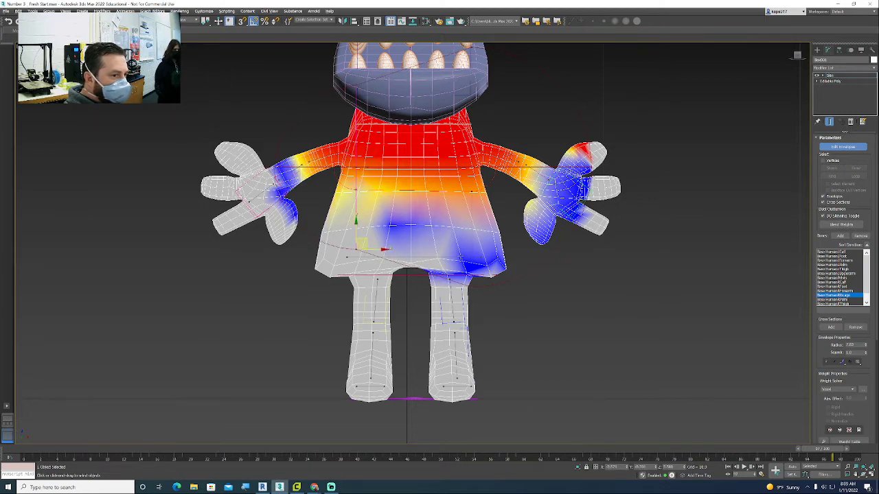
{"action": "left_click", "coordinate": [473, 285]}
{"action": "left_click_drag", "start_coordinate": [473, 277], "coordinate": [470, 238]}
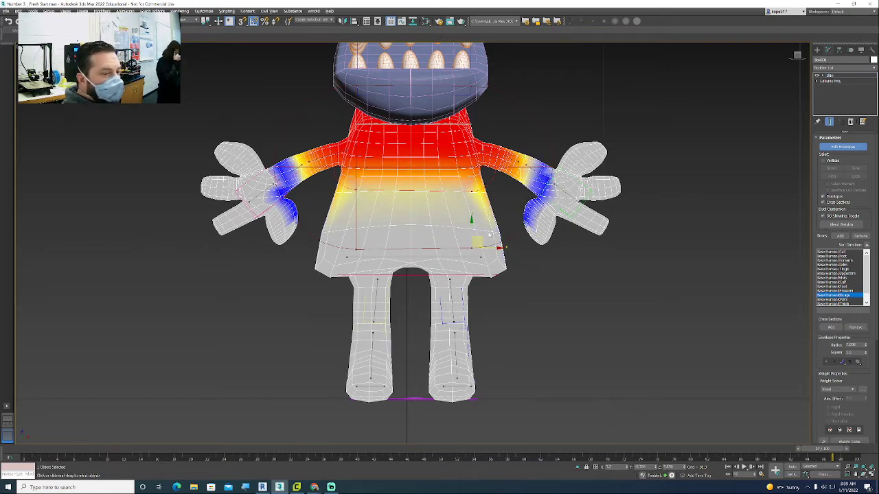
Step: Enable vertex selection, select the left forearm and hand vertices and set their ribcage Abs. Effect to 0.0
{"action": "left_click", "coordinate": [824, 162]}
{"action": "left_click_drag", "start_coordinate": [662, 283], "coordinate": [525, 135]}
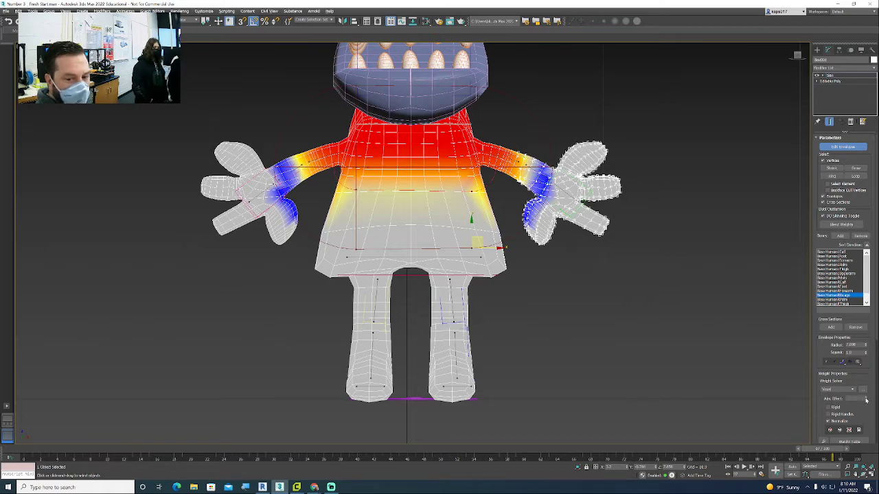
{"action": "left_click_drag", "start_coordinate": [865, 400], "coordinate": [865, 345]}
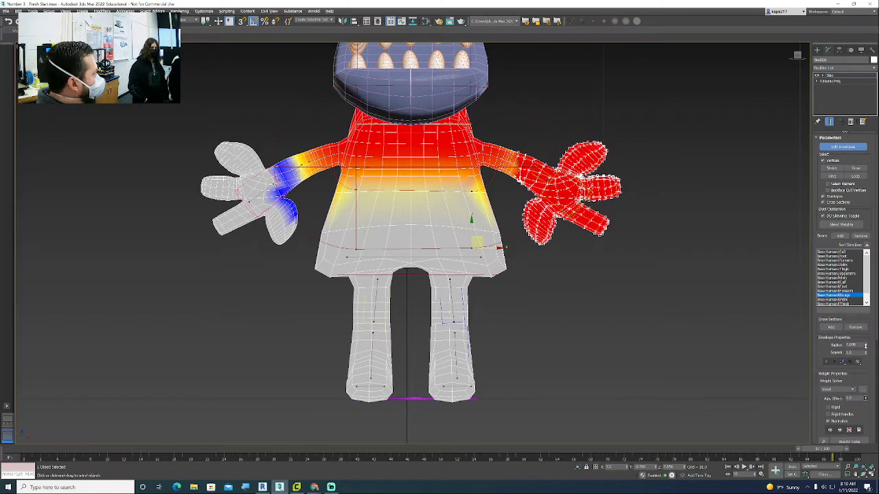
{"action": "left_click_drag", "start_coordinate": [865, 384], "coordinate": [867, 405]}
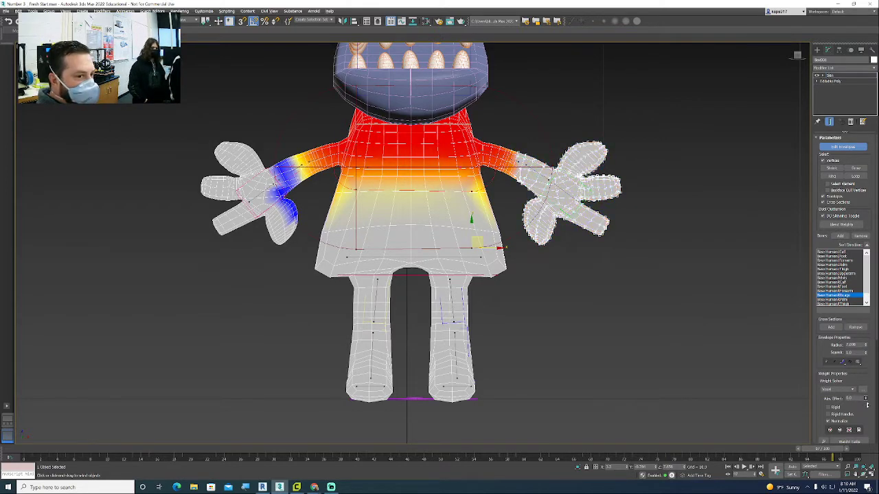
Step: Reduce the ribcage's Abs. Effect to a partial weight on the vertices where the left arm meets the torso
{"action": "scroll", "coordinate": [482, 209], "scroll_direction": "up", "scroll_amount": 4}
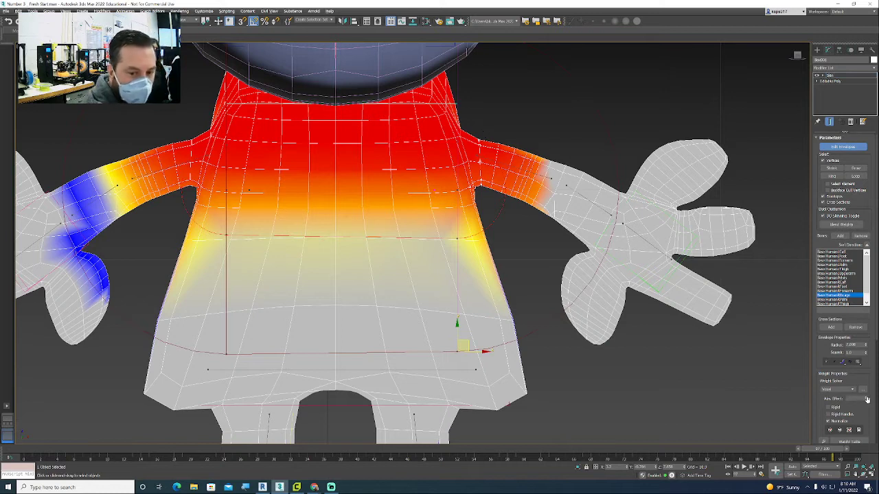
{"action": "left_click_drag", "start_coordinate": [866, 398], "coordinate": [866, 386]}
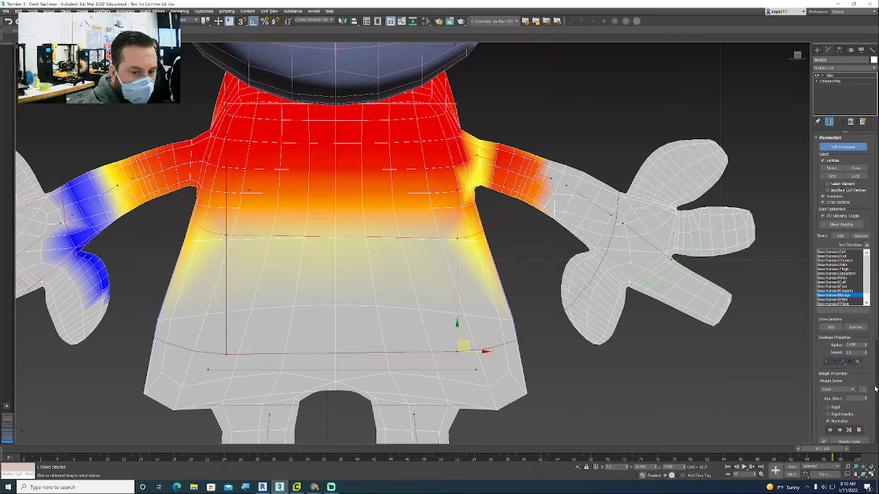
{"action": "left_click_drag", "start_coordinate": [866, 400], "coordinate": [865, 395]}
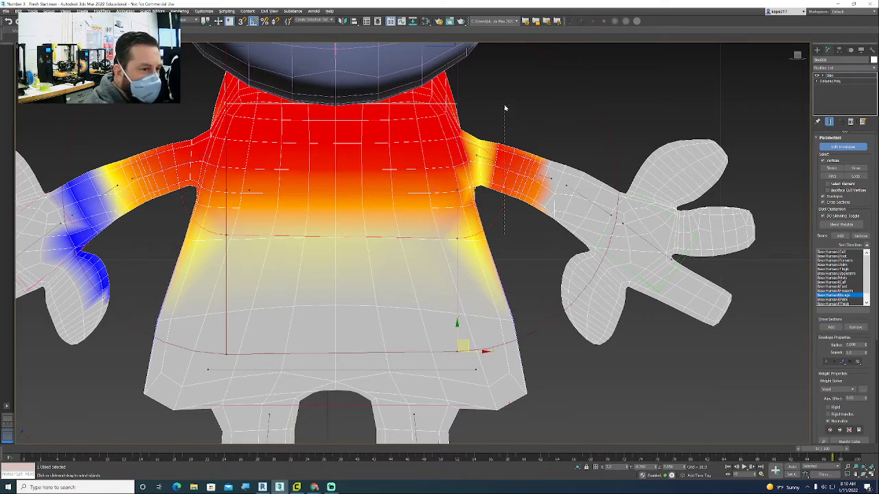
Step: Set the ribcage's Abs. Effect to 0.0 on the left upper arm vertices beyond the shoulder
{"action": "left_click_drag", "start_coordinate": [865, 397], "coordinate": [865, 415]}
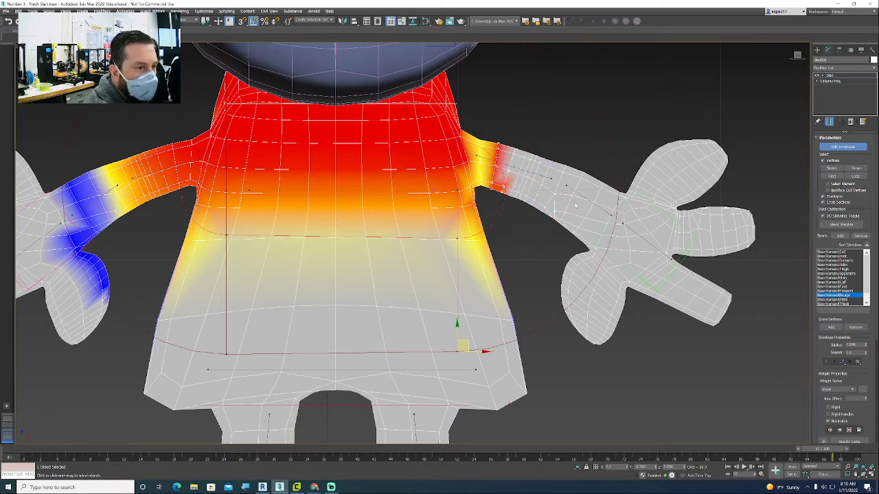
{"action": "left_click_drag", "start_coordinate": [865, 400], "coordinate": [866, 405]}
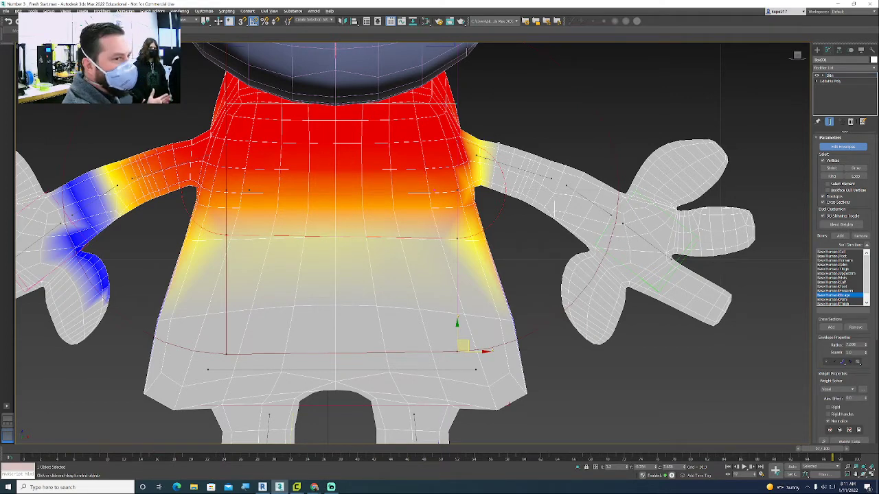
Step: Select the left upper arm bone and set its Abs. Effect to 1.0 on the vertices around the middle of the upper arm
{"action": "left_click", "coordinate": [499, 163]}
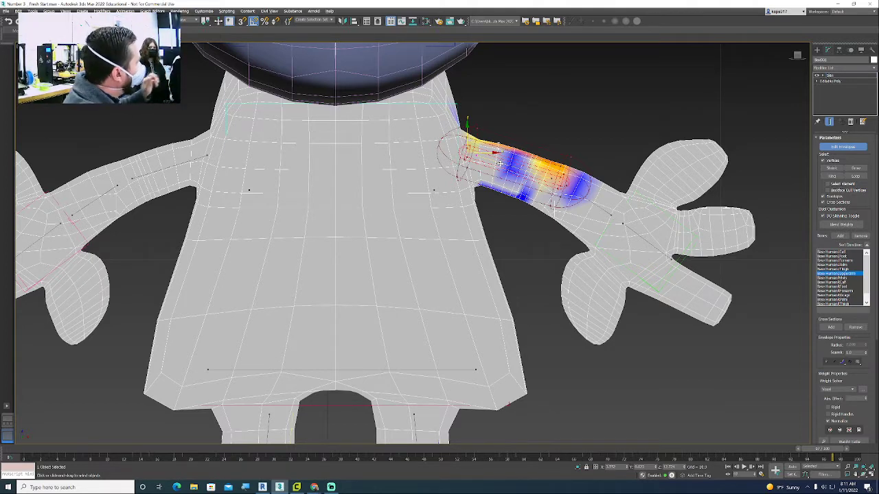
{"action": "left_click", "coordinate": [541, 122]}
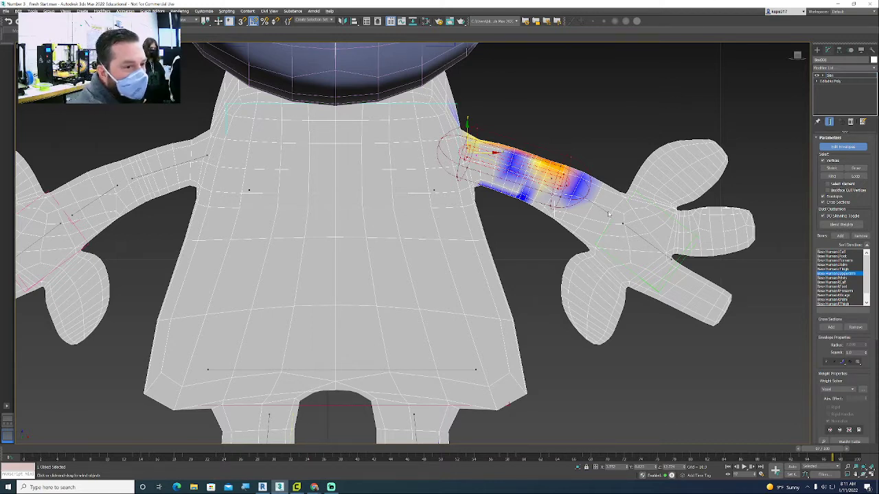
{"action": "left_click_drag", "start_coordinate": [538, 226], "coordinate": [511, 160]}
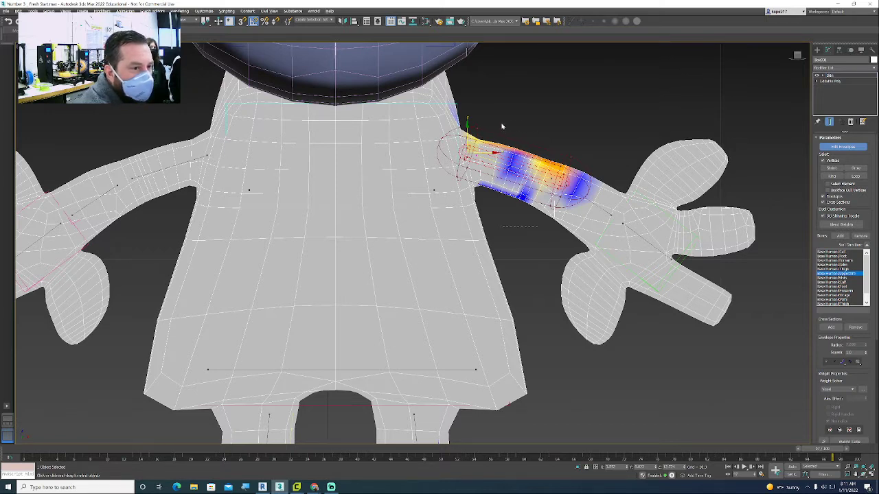
{"action": "left_click_drag", "start_coordinate": [501, 126], "coordinate": [500, 118]}
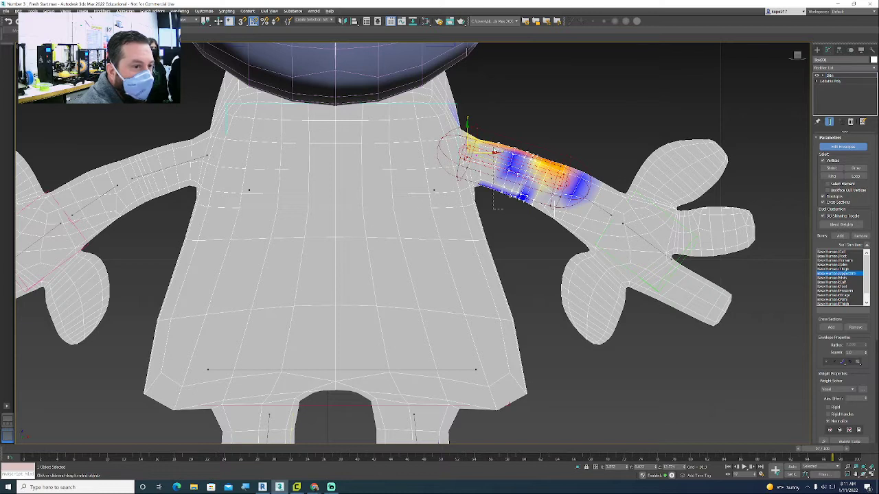
{"action": "left_click_drag", "start_coordinate": [865, 402], "coordinate": [863, 386]}
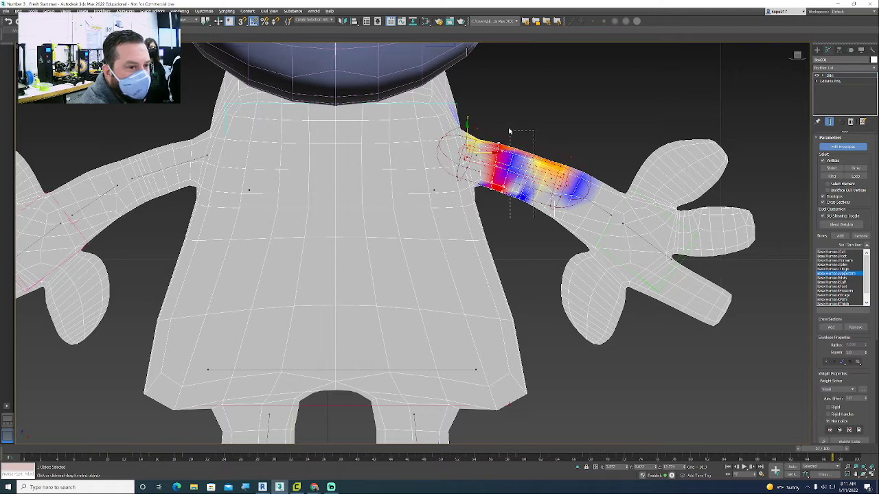
{"action": "left_click_drag", "start_coordinate": [866, 400], "coordinate": [864, 389]}
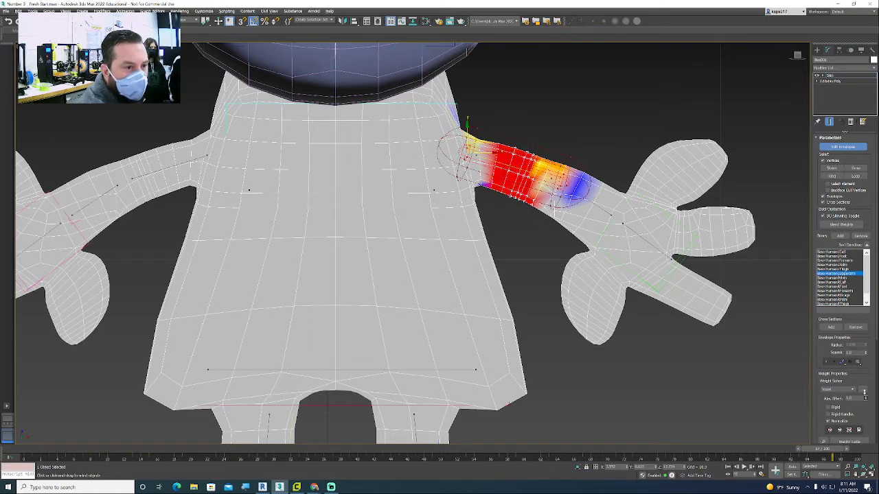
Step: Taper the upper arm bone's Abs. Effect across the vertex rings at the left elbow and remove it from the forearm vertices
{"action": "left_click", "coordinate": [548, 155]}
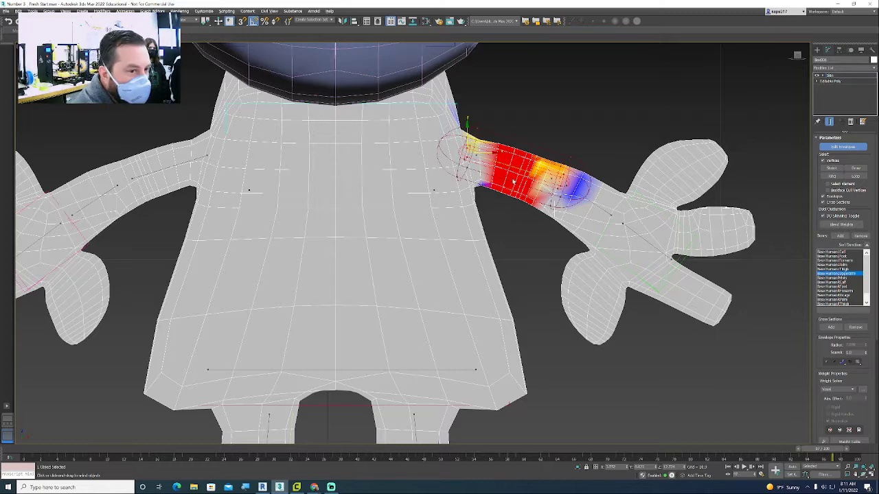
{"action": "scroll", "coordinate": [542, 190], "scroll_direction": "up", "scroll_amount": 4}
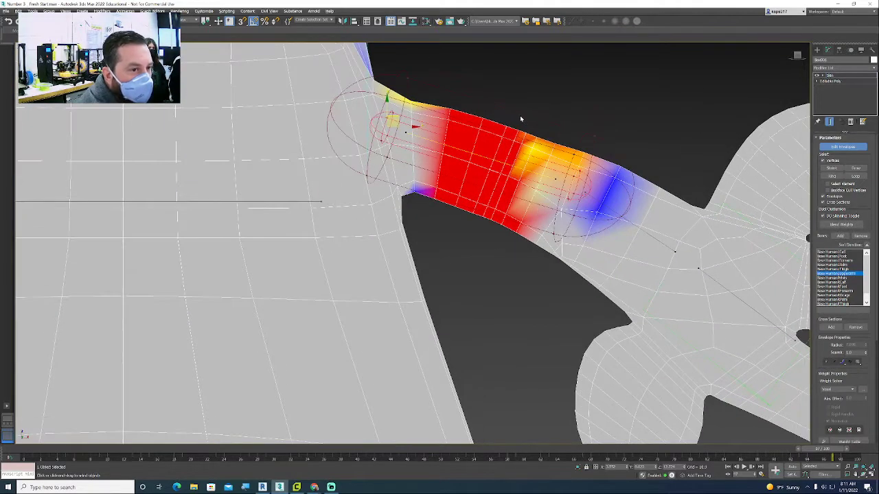
{"action": "left_click_drag", "start_coordinate": [525, 116], "coordinate": [544, 195]}
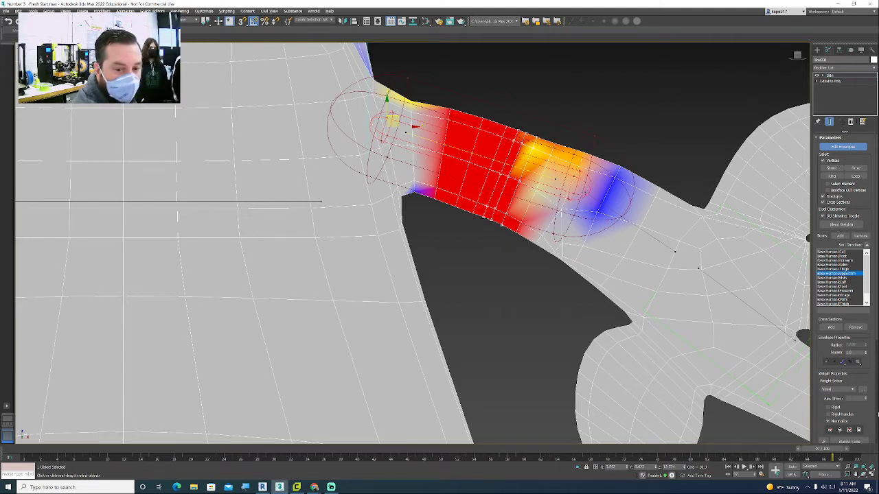
{"action": "left_click_drag", "start_coordinate": [866, 402], "coordinate": [863, 400]}
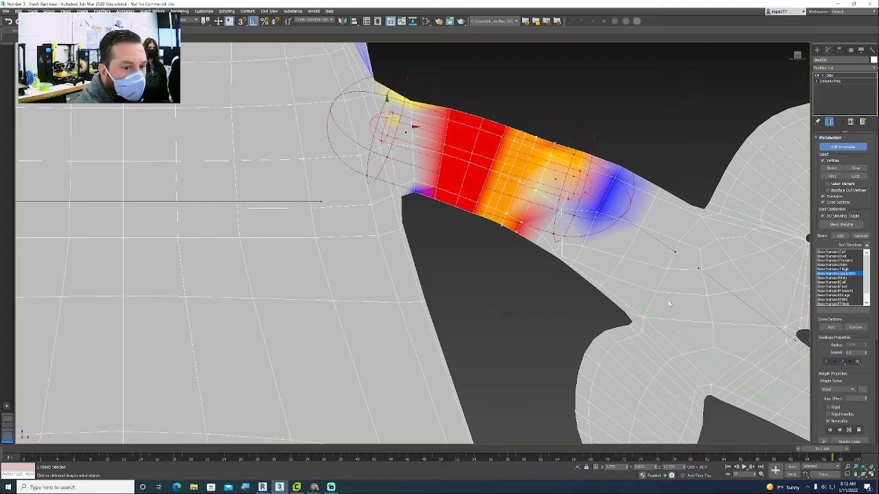
{"action": "left_click_drag", "start_coordinate": [865, 402], "coordinate": [864, 412]}
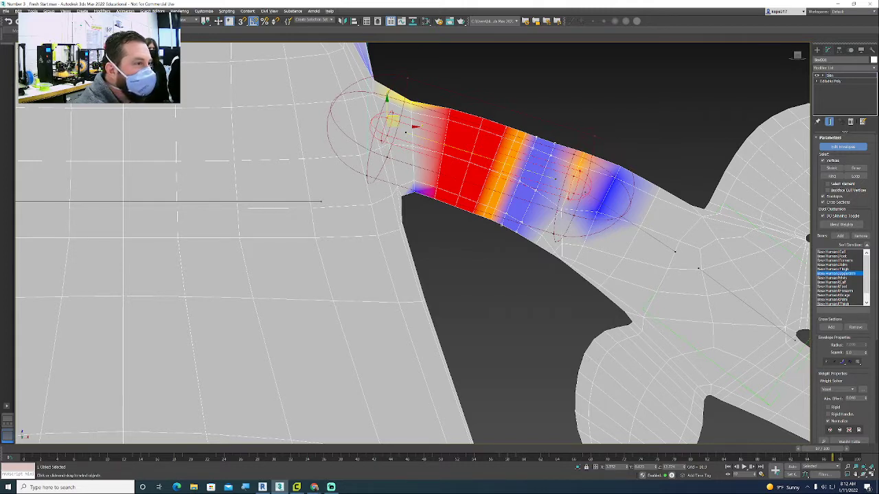
{"action": "mouse_move", "coordinate": [580, 130]}
{"action": "left_mouse_down"}
{"action": "mouse_move", "coordinate": [625, 131]}
{"action": "mouse_move", "coordinate": [690, 215]}
{"action": "mouse_move", "coordinate": [537, 244]}
{"action": "mouse_move", "coordinate": [585, 129]}
{"action": "left_mouse_up"}
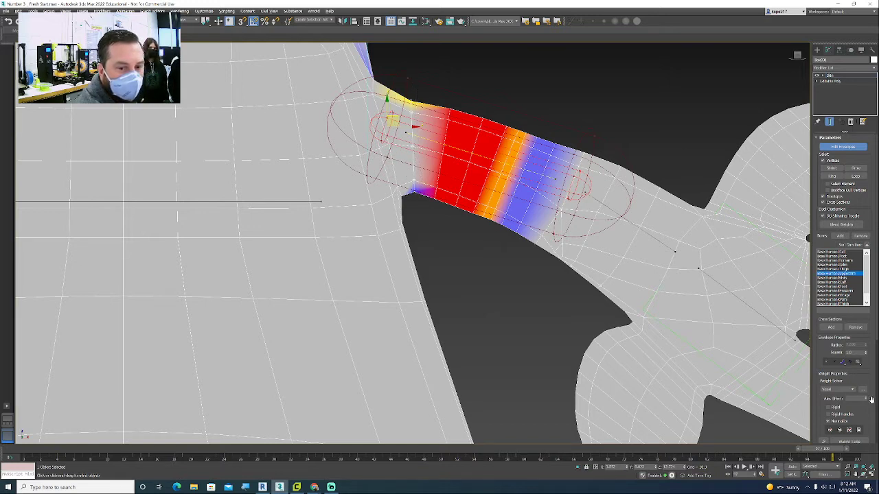
Step: Give the upper arm bone a partial Abs. Effect on the shoulder ring and a smaller one on the adjoining torso edge vertices
{"action": "left_click_drag", "start_coordinate": [867, 399], "coordinate": [865, 399]}
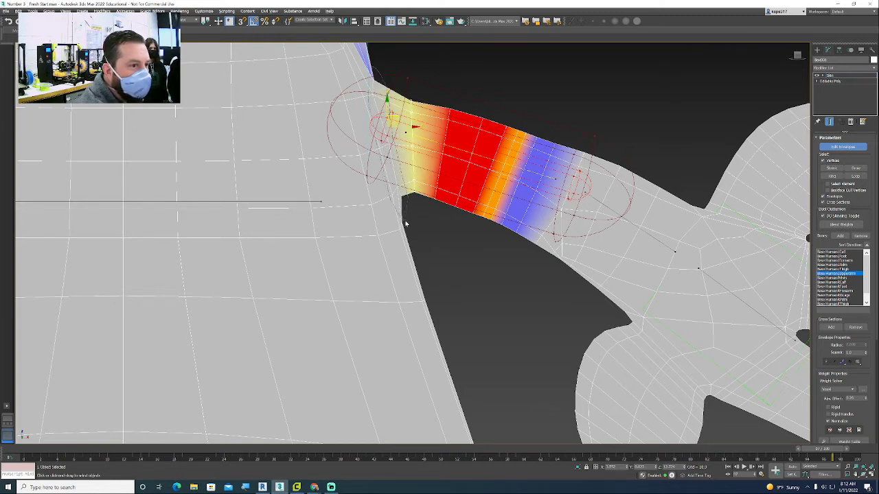
{"action": "mouse_move", "coordinate": [867, 401]}
{"action": "left_mouse_down"}
{"action": "mouse_move", "coordinate": [864, 390]}
{"action": "mouse_move", "coordinate": [864, 399]}
{"action": "left_mouse_up"}
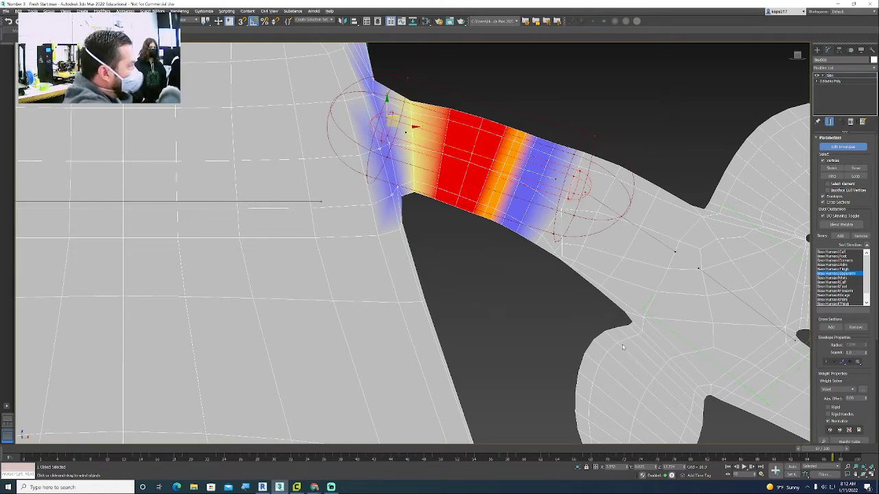
Step: Select the ribcage bone and set its Abs. Effect to 0.0 on the left arm vertices around the elbow
{"action": "left_click", "coordinate": [665, 245]}
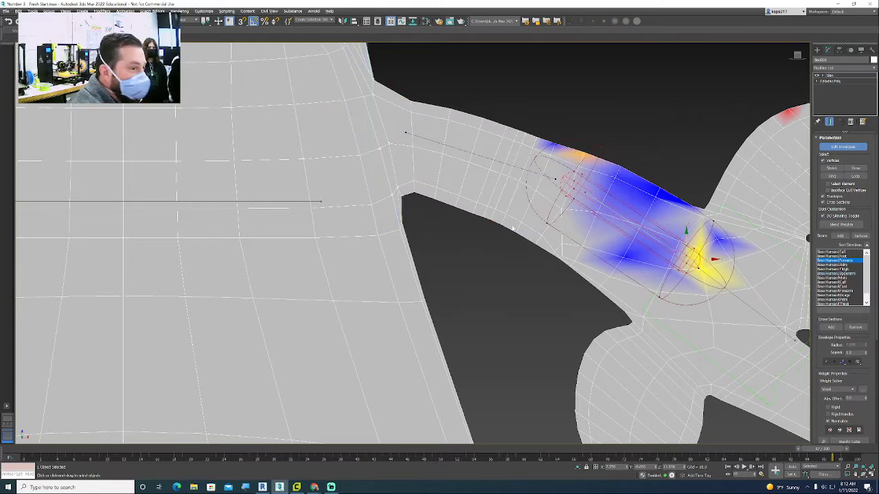
{"action": "left_click", "coordinate": [313, 202]}
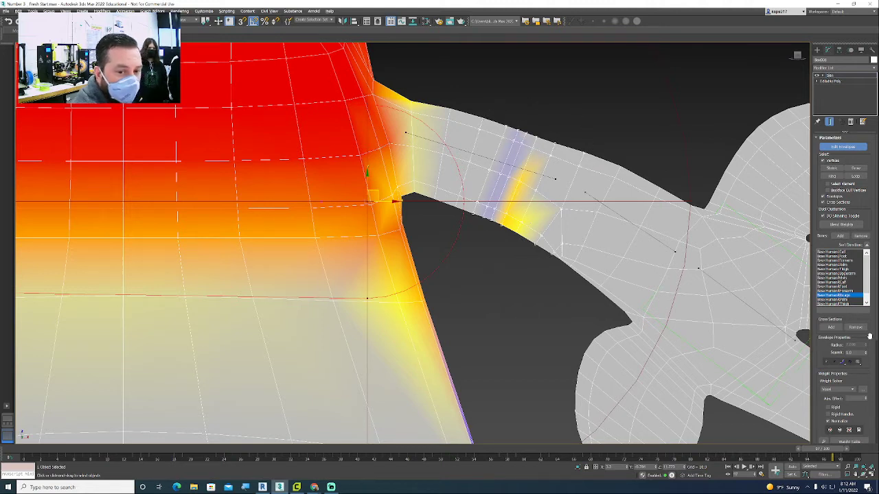
{"action": "right_click", "coordinate": [867, 398]}
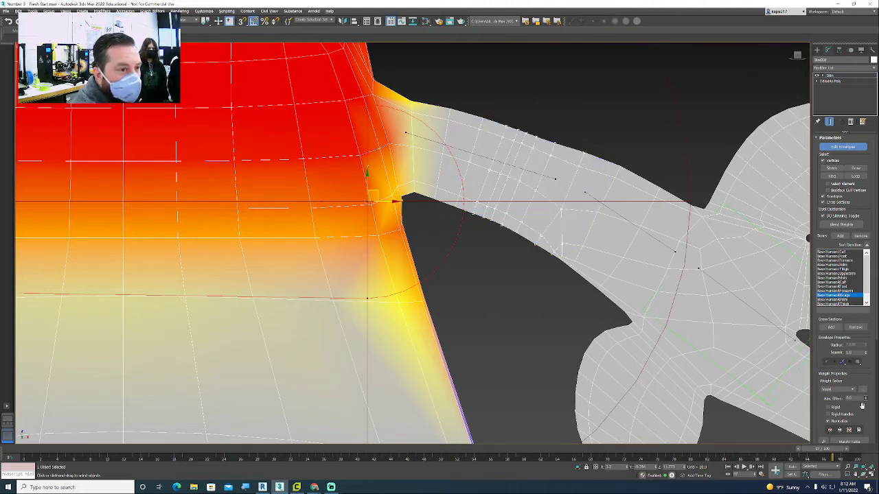
Step: Set a very low ribcage Abs. Effect on the left shoulder ring and a higher partial weight on the adjoining torso edge vertices
{"action": "left_click", "coordinate": [398, 206]}
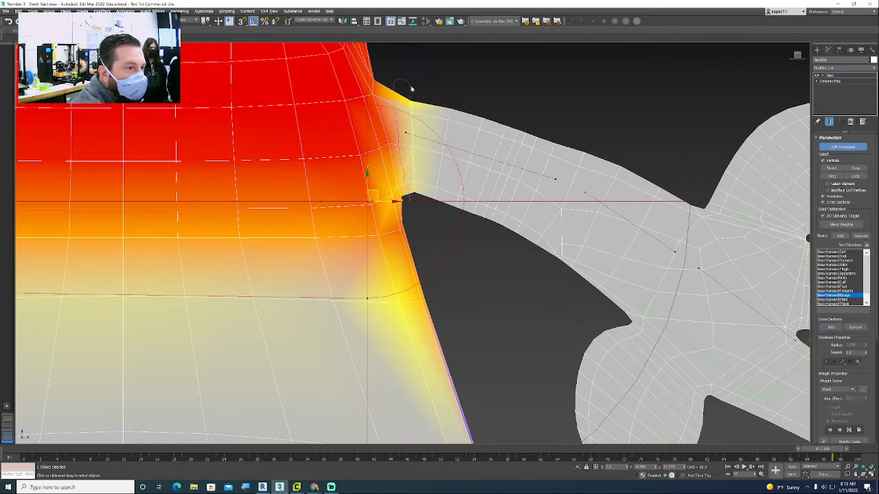
{"action": "left_click", "coordinate": [417, 199]}
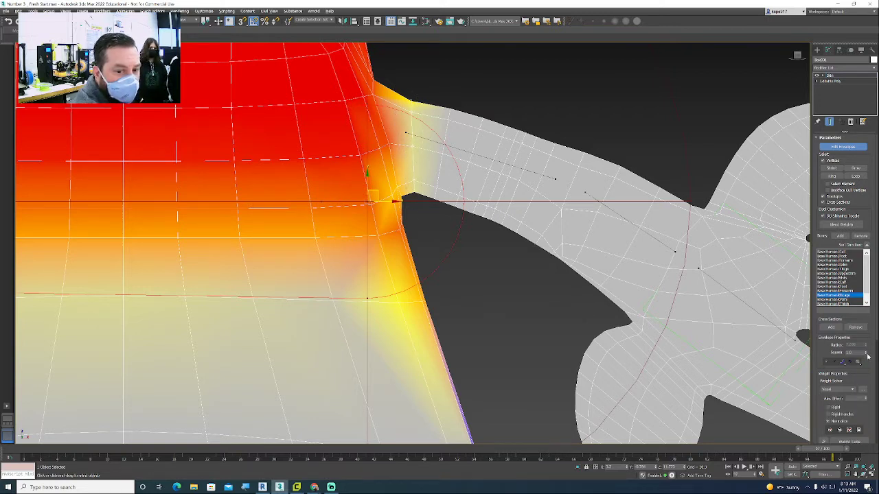
{"action": "right_click", "coordinate": [866, 400]}
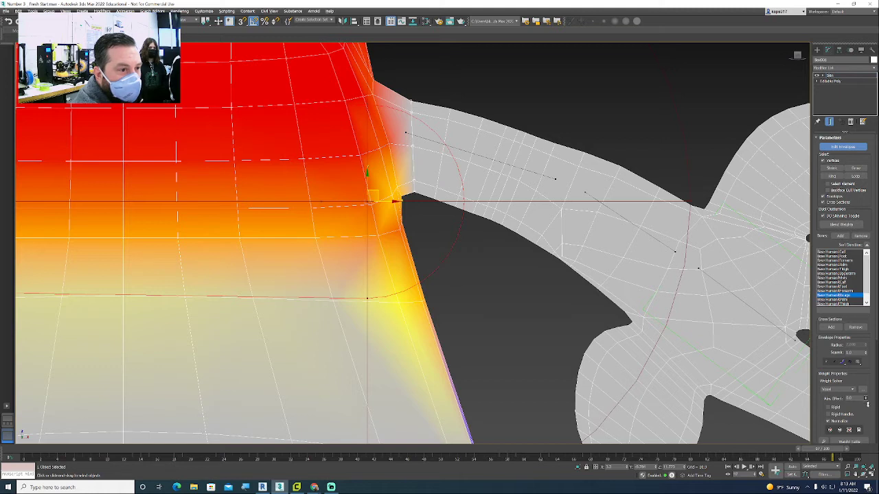
{"action": "left_click", "coordinate": [866, 397]}
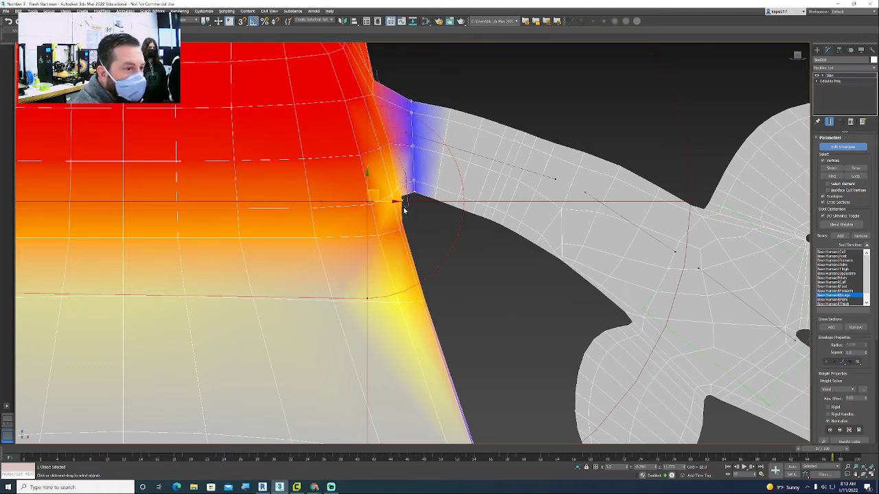
{"action": "left_click", "coordinate": [376, 71]}
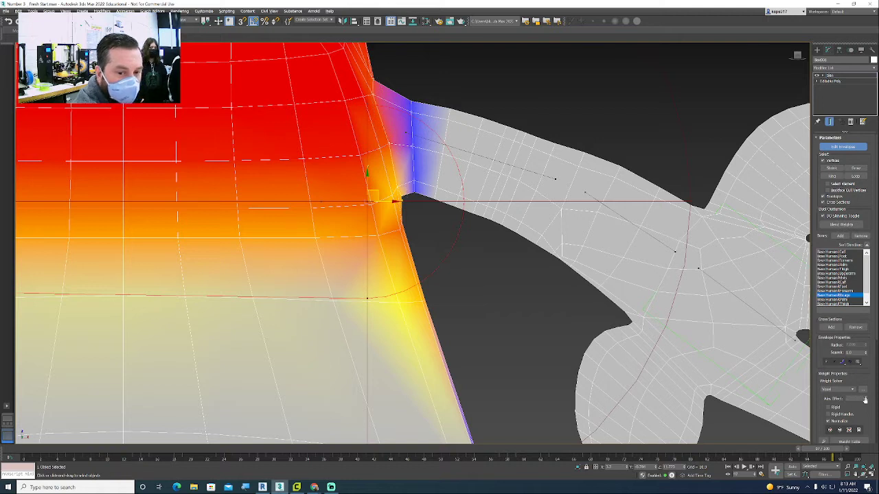
{"action": "left_click_drag", "start_coordinate": [866, 400], "coordinate": [867, 400]}
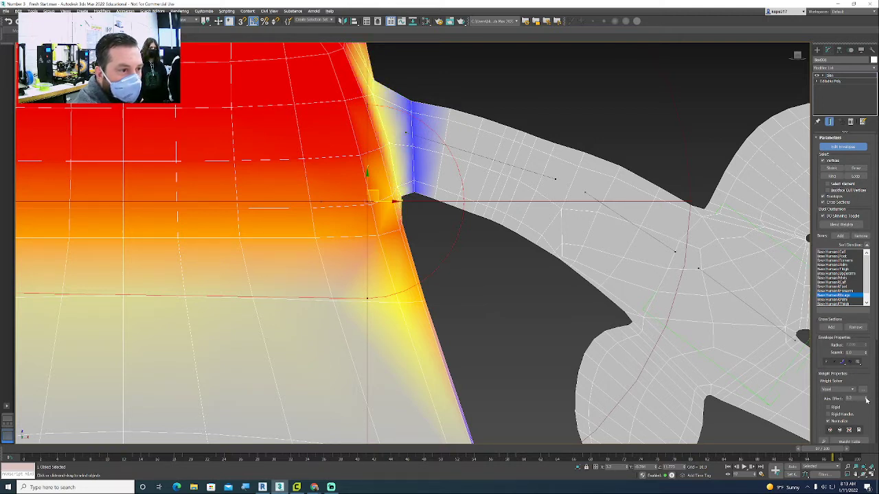
Step: Select the pelvis bone and set its Abs. Effect to 0.0 on the left arm and hand vertices
{"action": "scroll", "coordinate": [455, 262], "scroll_direction": "down", "scroll_amount": 4}
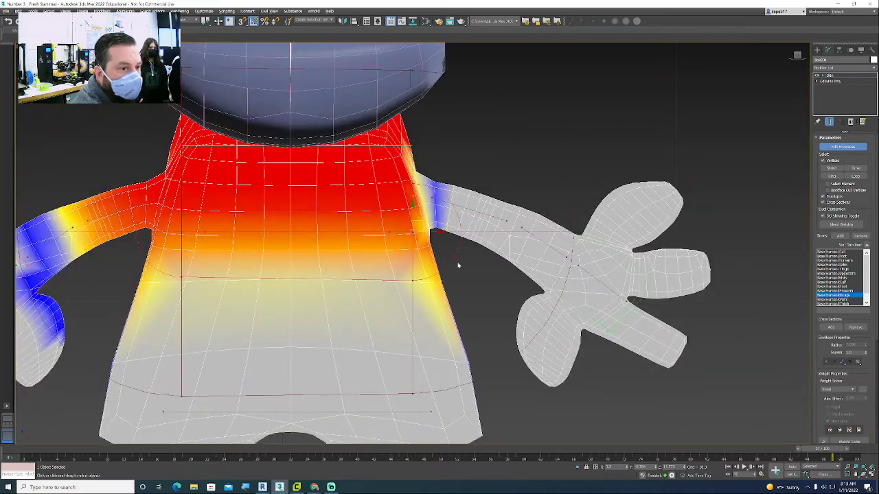
{"action": "left_click", "coordinate": [401, 414]}
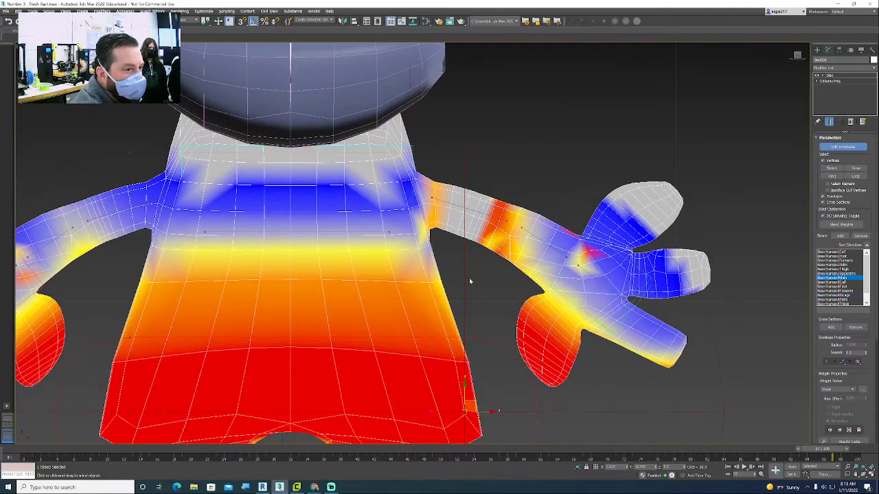
{"action": "mouse_move", "coordinate": [446, 258]}
{"action": "left_mouse_down"}
{"action": "mouse_move", "coordinate": [464, 194]}
{"action": "mouse_move", "coordinate": [590, 143]}
{"action": "mouse_move", "coordinate": [756, 335]}
{"action": "mouse_move", "coordinate": [584, 423]}
{"action": "mouse_move", "coordinate": [481, 324]}
{"action": "mouse_move", "coordinate": [471, 280]}
{"action": "left_mouse_up"}
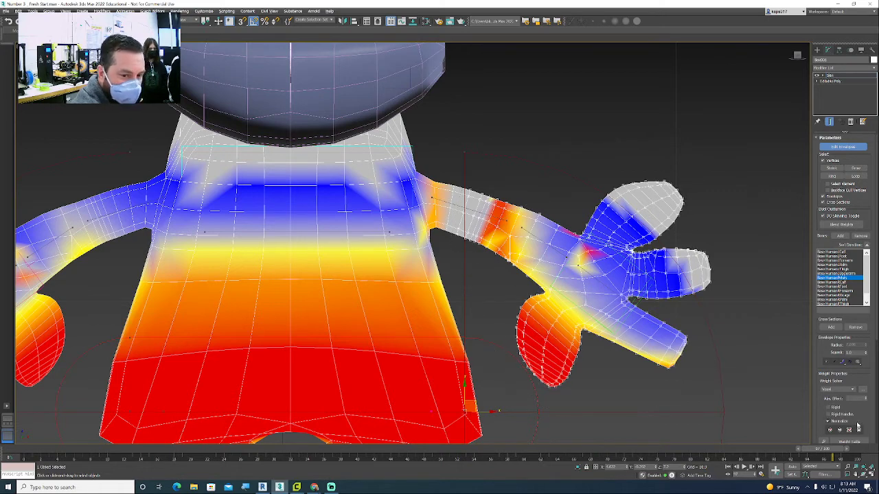
{"action": "right_click", "coordinate": [865, 400]}
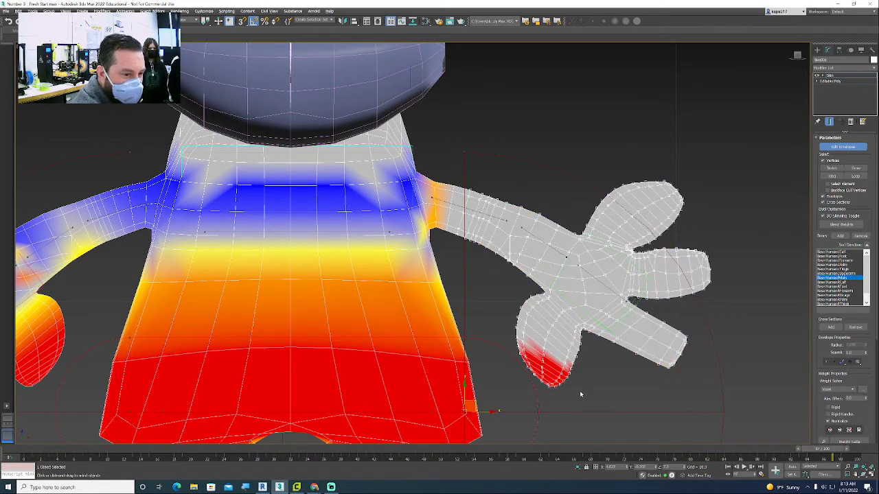
Step: Select the left palm bone and raise its Abs. Effect to full weight on the vertices at the tip of the lowest digit
{"action": "middle_click_drag", "start_coordinate": [579, 391], "coordinate": [524, 291]}
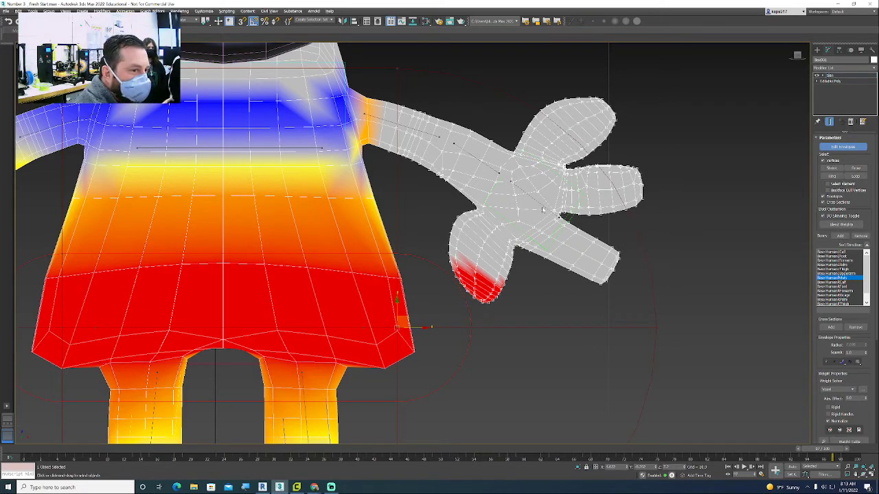
{"action": "left_click", "coordinate": [544, 206]}
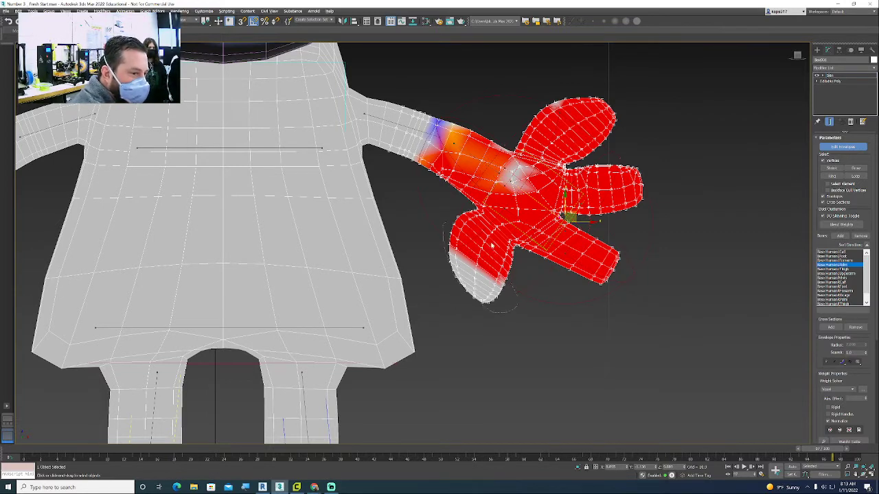
{"action": "left_click_drag", "start_coordinate": [867, 400], "coordinate": [866, 386]}
{"action": "left_click", "coordinate": [534, 312]}
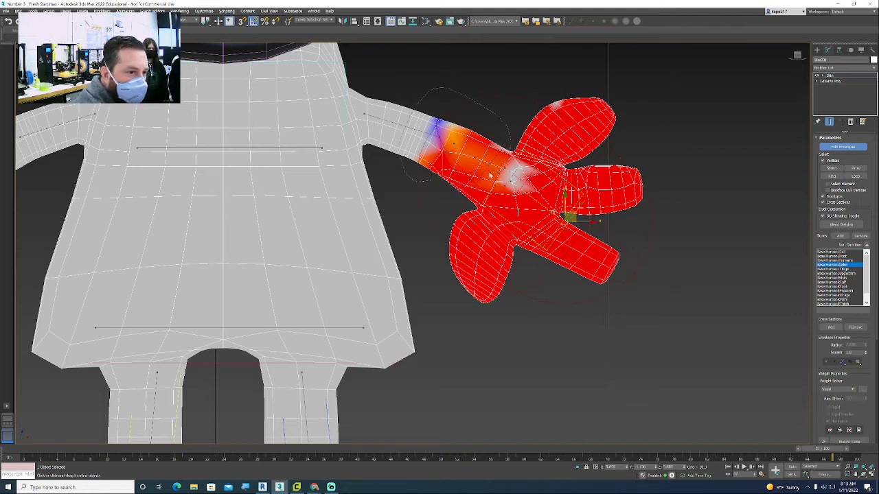
Step: Set the palm bone's Abs. Effect to 0.0 on the elbow and forearm vertices, and to a low weight on the forearm ring before the wrist
{"action": "left_click_drag", "start_coordinate": [456, 207], "coordinate": [426, 199]}
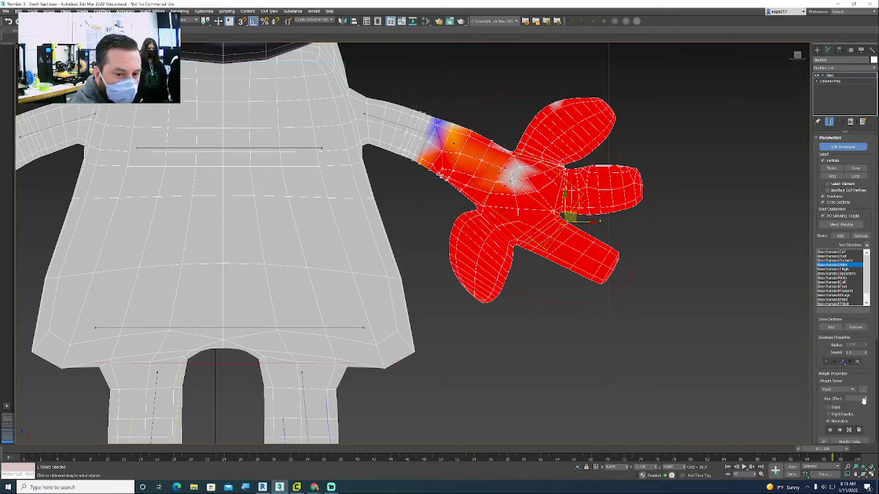
{"action": "right_click", "coordinate": [867, 400]}
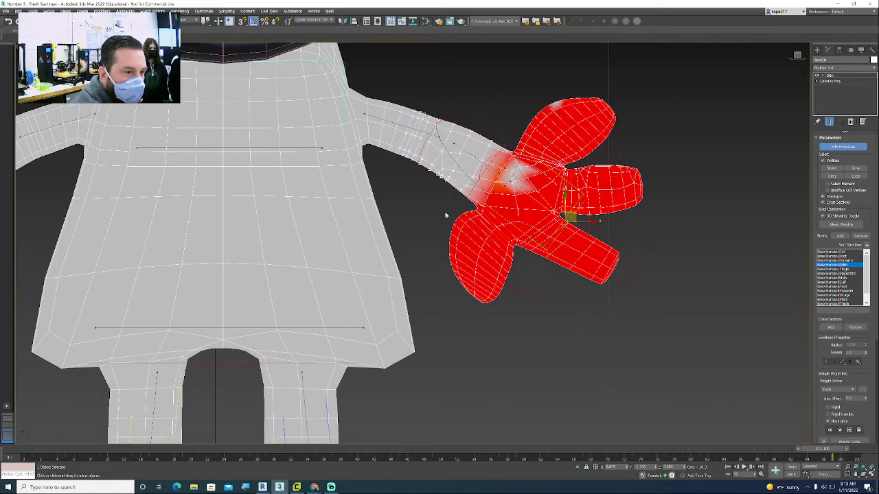
{"action": "left_click", "coordinate": [462, 206]}
{"action": "mouse_move", "coordinate": [462, 206]}
{"action": "left_mouse_down"}
{"action": "mouse_move", "coordinate": [458, 168]}
{"action": "mouse_move", "coordinate": [496, 132]}
{"action": "mouse_move", "coordinate": [462, 204]}
{"action": "left_mouse_up"}
{"action": "left_click", "coordinate": [867, 399]}
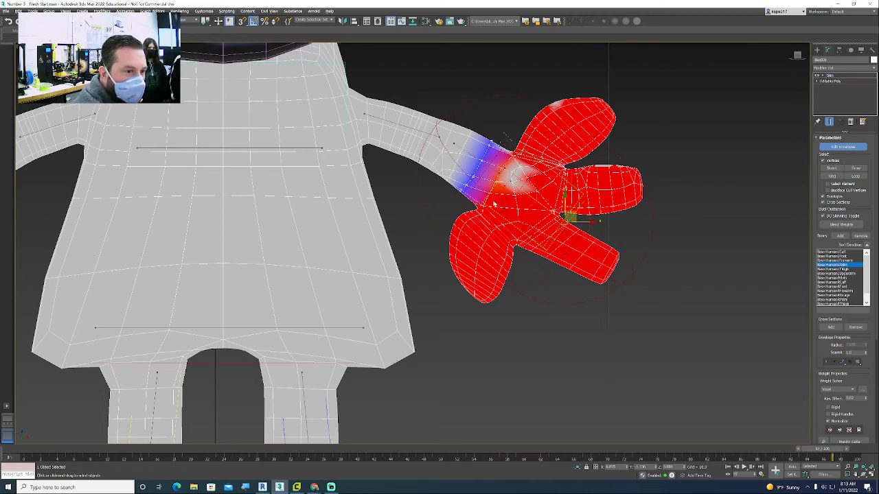
Step: Raise the left palm bone's Abs. Effect to full weight on the vertices of the palm centre and the uppermost digit
{"action": "mouse_move", "coordinate": [493, 204]}
{"action": "left_mouse_down"}
{"action": "mouse_move", "coordinate": [517, 100]}
{"action": "mouse_move", "coordinate": [585, 167]}
{"action": "mouse_move", "coordinate": [540, 213]}
{"action": "left_mouse_up"}
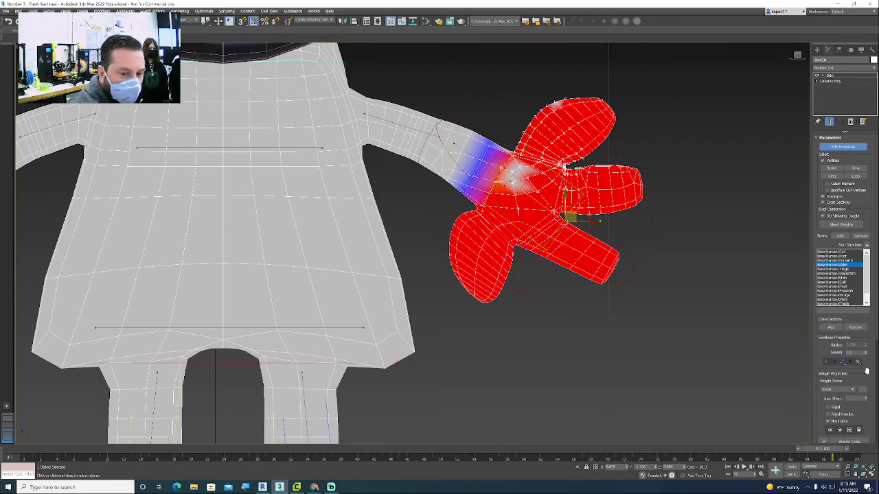
{"action": "left_click", "coordinate": [867, 399]}
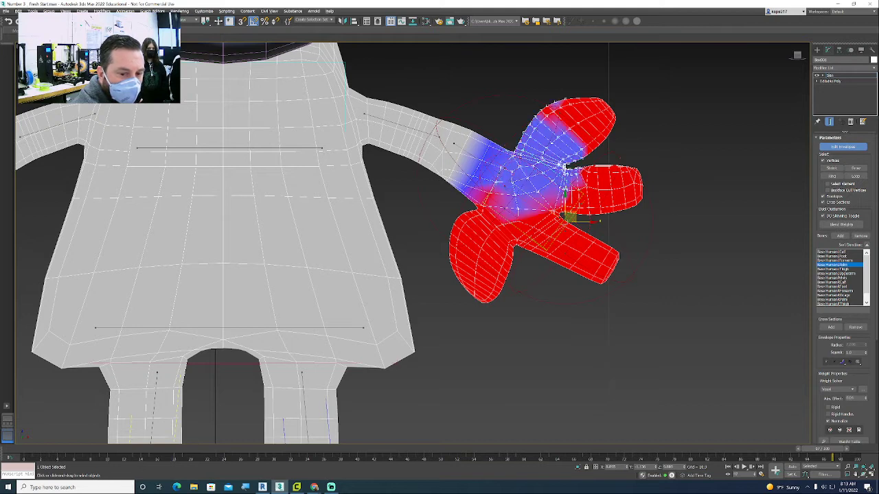
{"action": "left_click_drag", "start_coordinate": [865, 400], "coordinate": [865, 389]}
{"action": "left_click", "coordinate": [331, 381]}
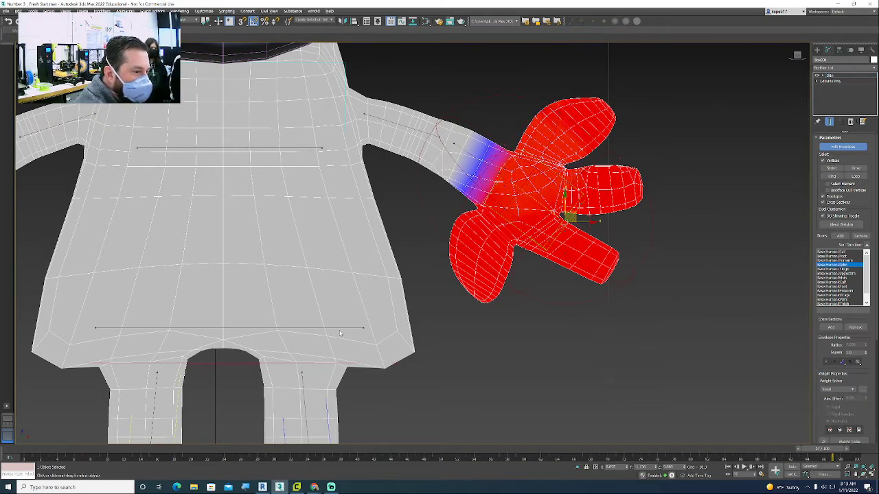
Step: Select the pelvis bone and set its Abs. Effect to 0.0 on the left hand, forearm and shoulder-edge vertices
{"action": "left_click", "coordinate": [339, 332]}
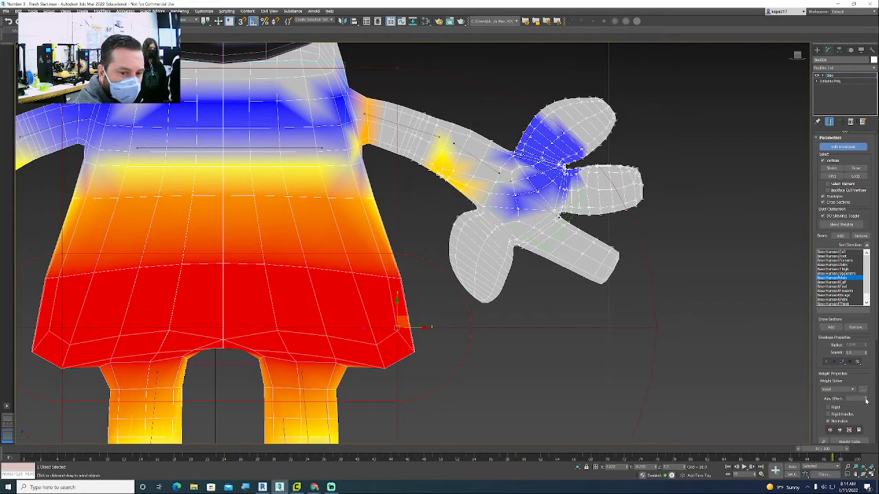
{"action": "left_click_drag", "start_coordinate": [867, 401], "coordinate": [867, 405]}
{"action": "right_click", "coordinate": [867, 405]}
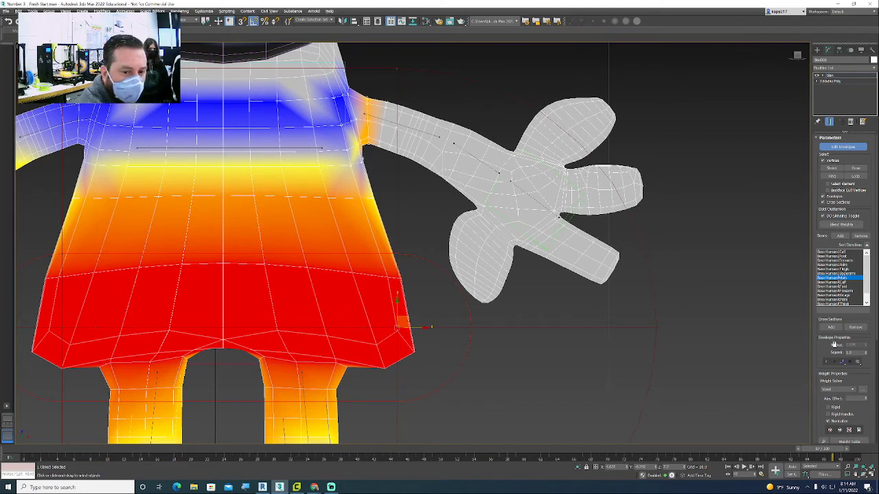
{"action": "right_click", "coordinate": [865, 399]}
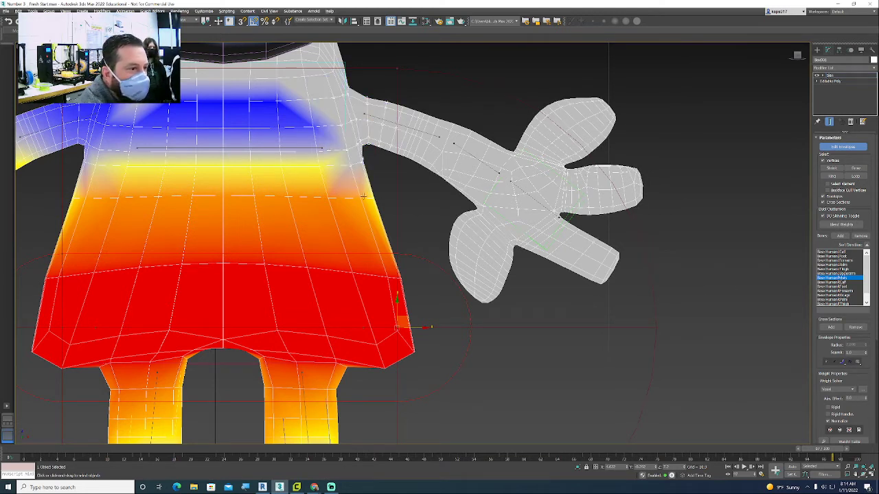
Step: Set the pelvis bone's Abs. Effect to 0.0 on the chest vertices and to a low partial weight on the waist row below them
{"action": "mouse_move", "coordinate": [387, 187]}
{"action": "left_mouse_down"}
{"action": "mouse_move", "coordinate": [60, 164]}
{"action": "mouse_move", "coordinate": [359, 141]}
{"action": "left_mouse_up"}
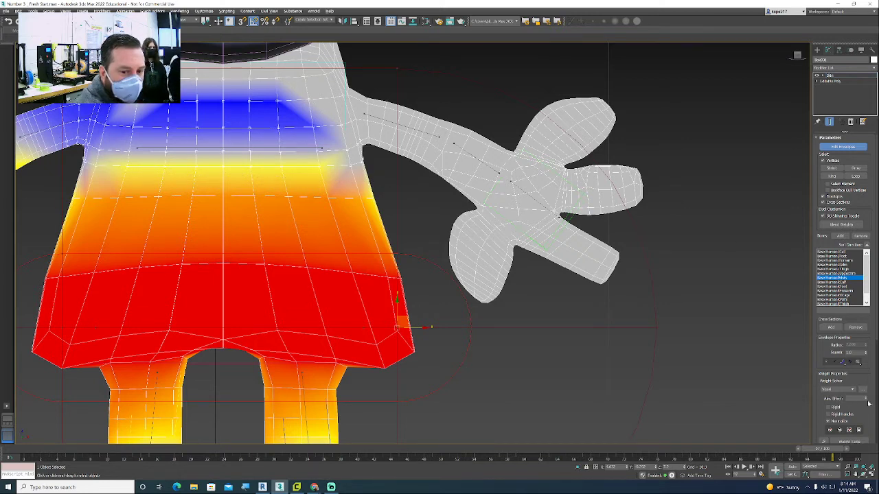
{"action": "right_click", "coordinate": [865, 400]}
{"action": "mouse_move", "coordinate": [451, 229]}
{"action": "left_mouse_down"}
{"action": "mouse_move", "coordinate": [391, 216]}
{"action": "mouse_move", "coordinate": [56, 192]}
{"action": "mouse_move", "coordinate": [371, 174]}
{"action": "mouse_move", "coordinate": [395, 201]}
{"action": "left_mouse_up"}
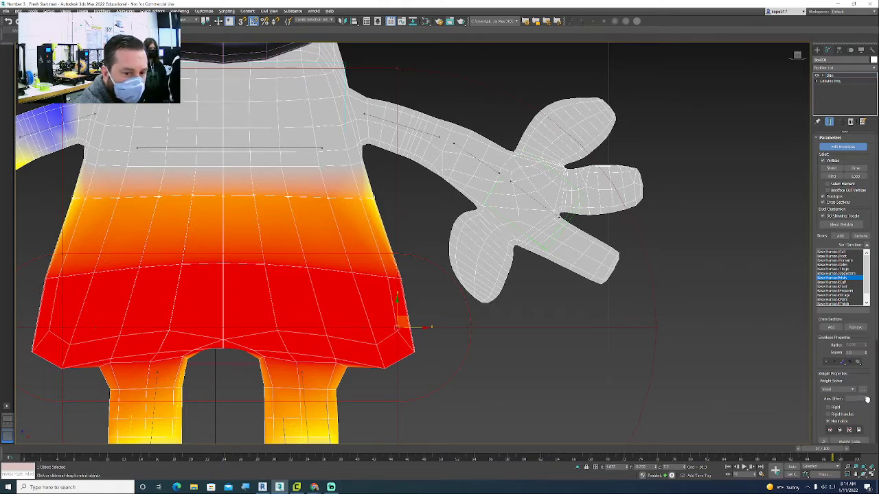
{"action": "left_click_drag", "start_coordinate": [864, 399], "coordinate": [864, 397]}
Step: Set the pelvis bone's Abs. Effect to 0.0 on the right arm and hand vertices
{"action": "middle_click_drag", "start_coordinate": [617, 426], "coordinate": [762, 412]}
{"action": "scroll", "coordinate": [351, 169], "scroll_direction": "down", "scroll_amount": 3}
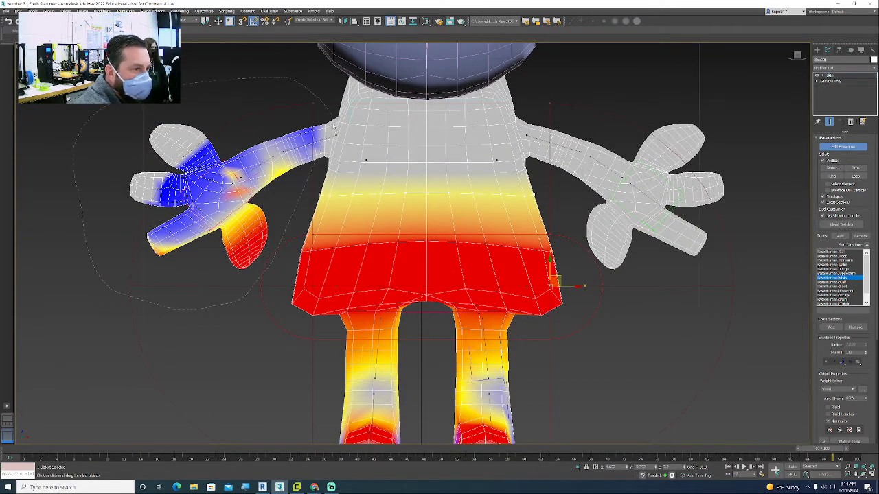
{"action": "left_click_drag", "start_coordinate": [299, 214], "coordinate": [282, 273]}
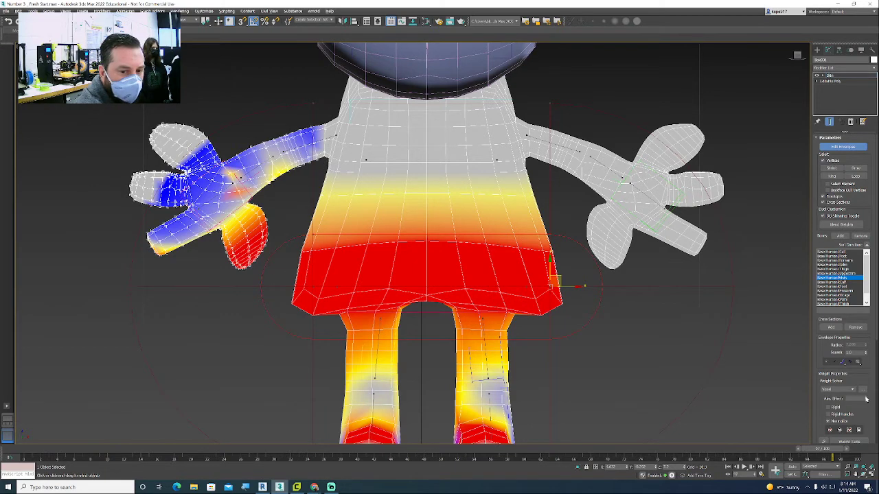
{"action": "left_click_drag", "start_coordinate": [865, 399], "coordinate": [864, 407]}
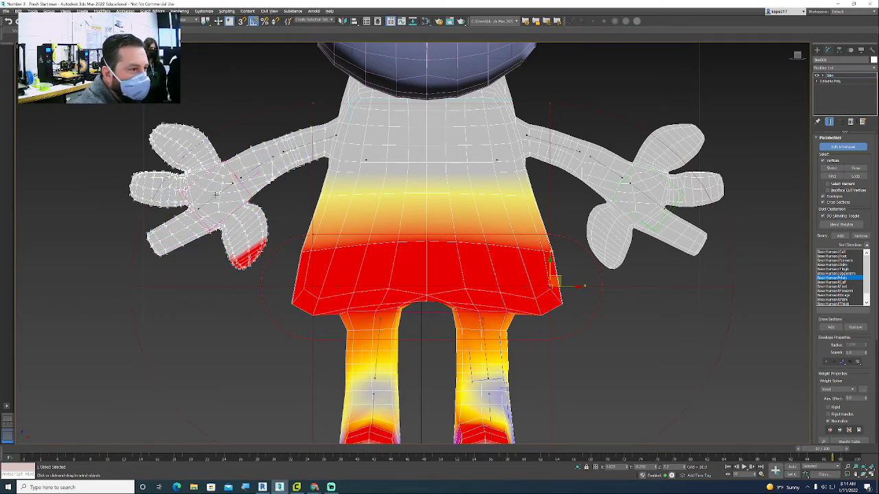
Step: Select the right palm bone and raise its Abs. Effect to full weight on the vertices at the thumb's tip
{"action": "left_click", "coordinate": [217, 197]}
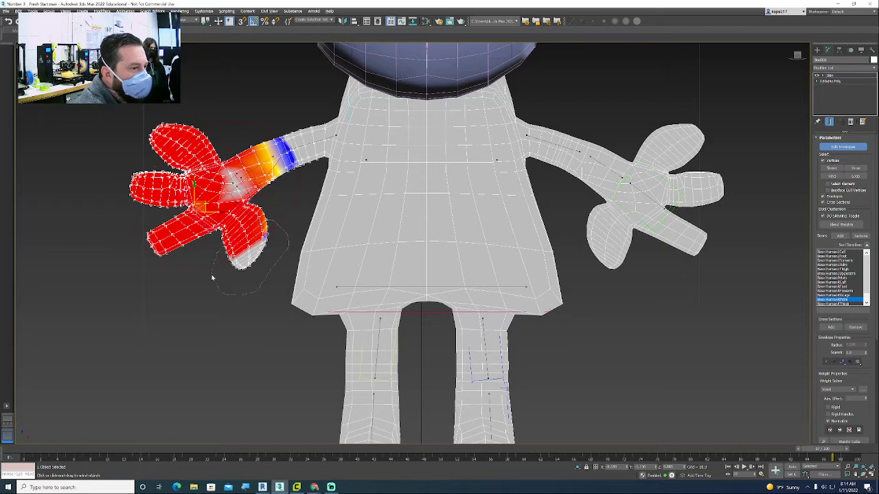
{"action": "left_click_drag", "start_coordinate": [213, 278], "coordinate": [215, 275]}
{"action": "left_click_drag", "start_coordinate": [865, 399], "coordinate": [864, 388]}
Step: Select the pelvis bone again and set its Abs. Effect to 0.0 on the vertices of both legs
{"action": "middle_click_drag", "start_coordinate": [366, 341], "coordinate": [294, 255]}
{"action": "left_click", "coordinate": [320, 201]}
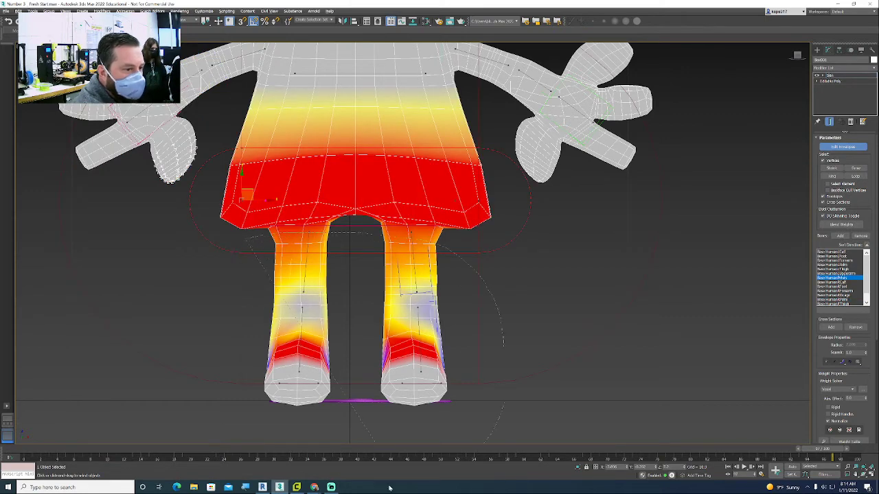
{"action": "left_click_drag", "start_coordinate": [866, 401], "coordinate": [867, 418]}
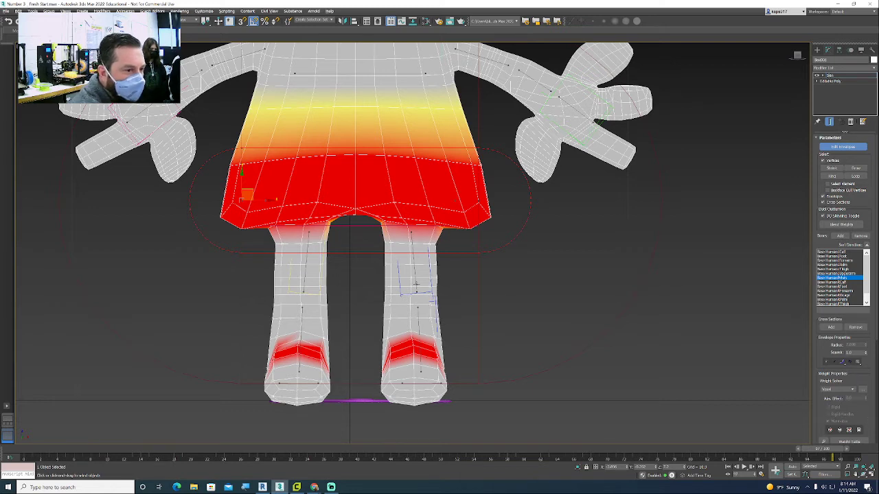
Step: Check the left thigh, calf and foot envelopes, and give the calf bone a very low Abs. Effect on the lower leg and foot vertices
{"action": "left_click", "coordinate": [415, 283]}
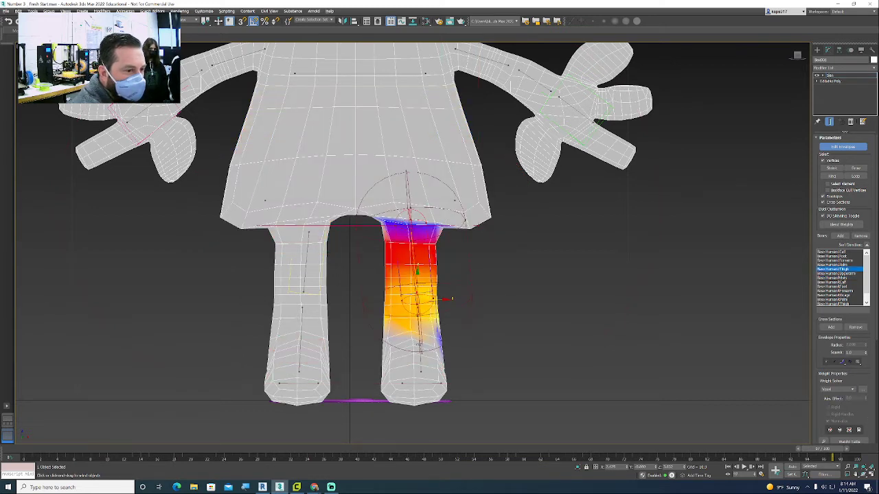
{"action": "left_click", "coordinate": [422, 371]}
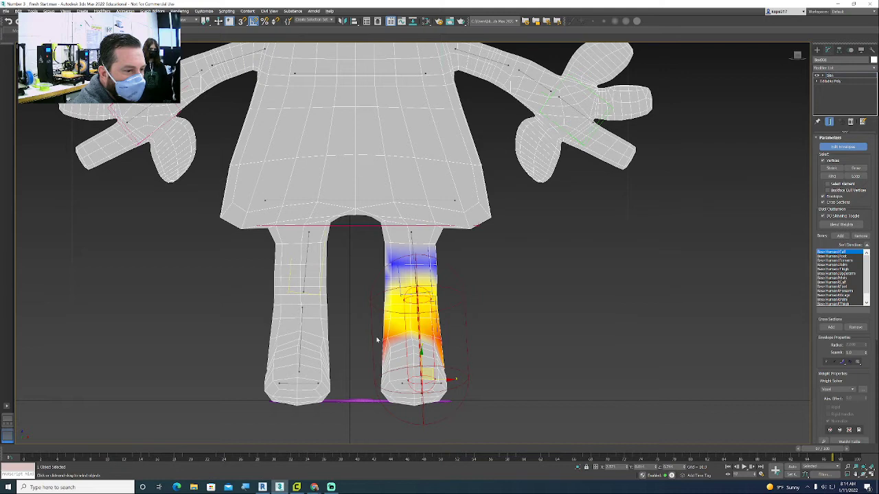
{"action": "left_click", "coordinate": [410, 383]}
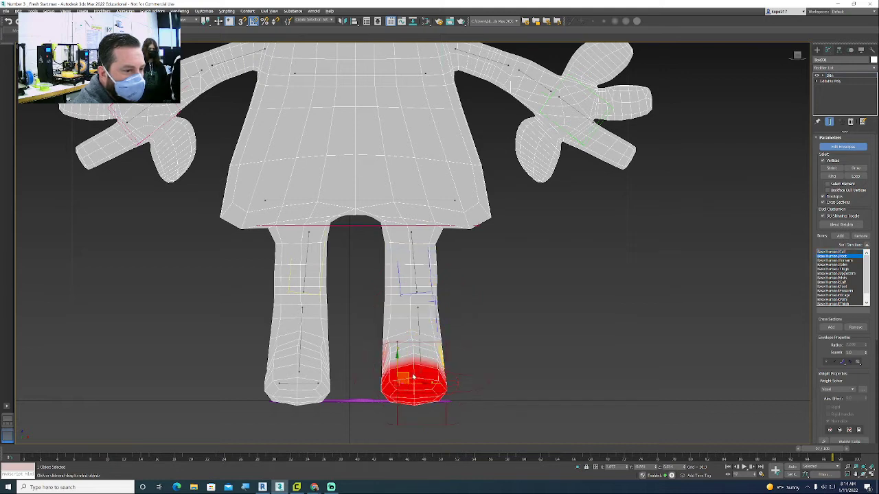
{"action": "left_click", "coordinate": [409, 347]}
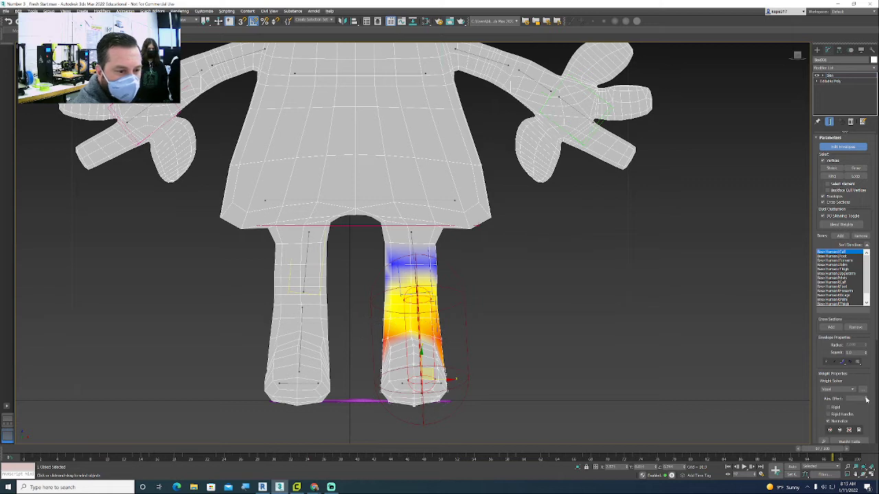
{"action": "right_click", "coordinate": [867, 399]}
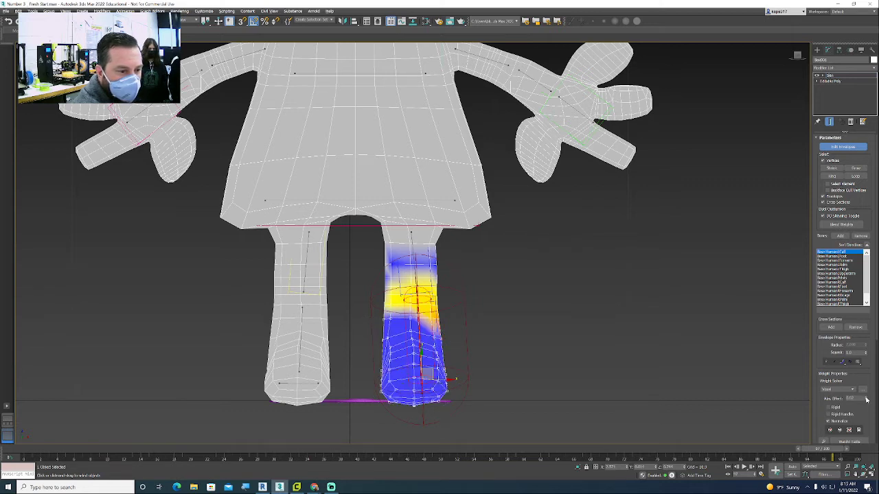
Step: Select the right calf bone and give it a very low Abs. Effect on the right lower leg and foot vertices
{"action": "left_click", "coordinate": [300, 310]}
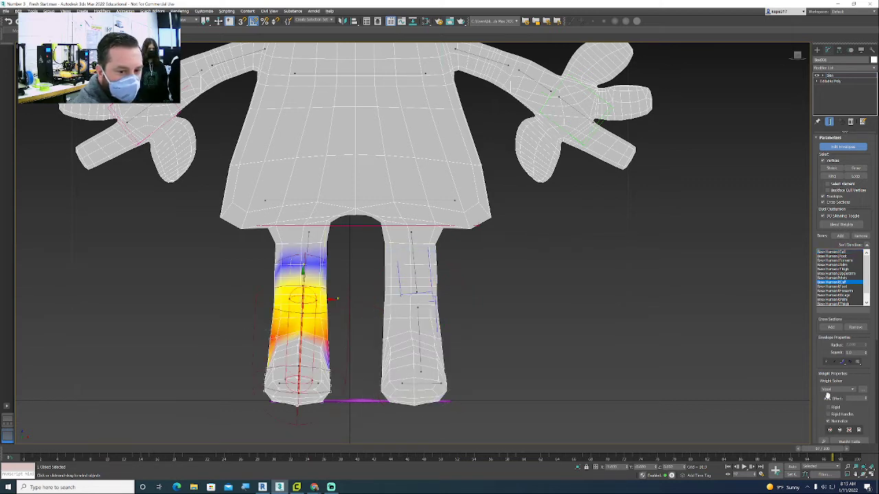
{"action": "right_click", "coordinate": [867, 400]}
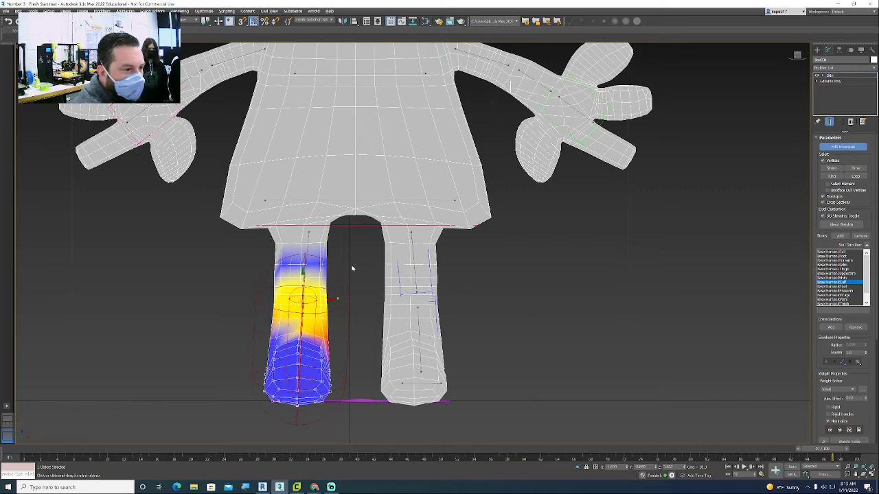
Step: Leave envelope editing and switch the CAT rig from setup to animation mode through its base triangle helper
{"action": "scroll", "coordinate": [412, 190], "scroll_direction": "down", "scroll_amount": 5}
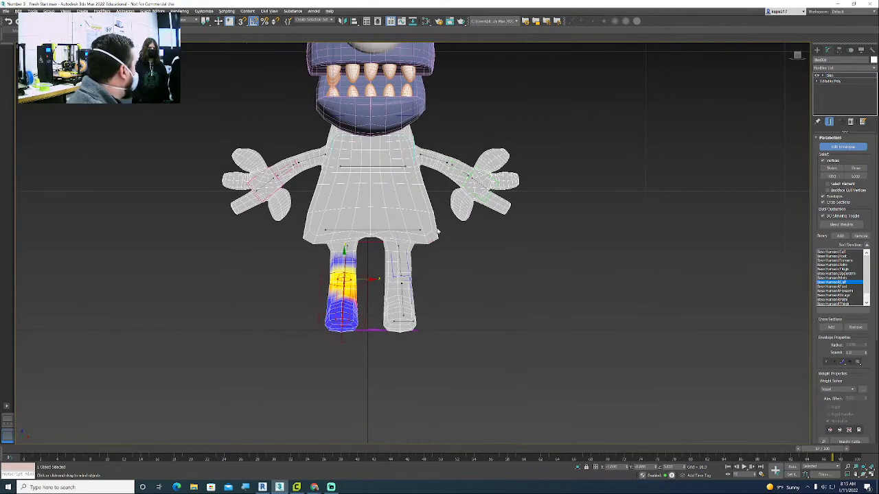
{"action": "left_click", "coordinate": [843, 147]}
{"action": "middle_click_drag", "start_coordinate": [419, 274], "coordinate": [452, 279], "text": "alt"}
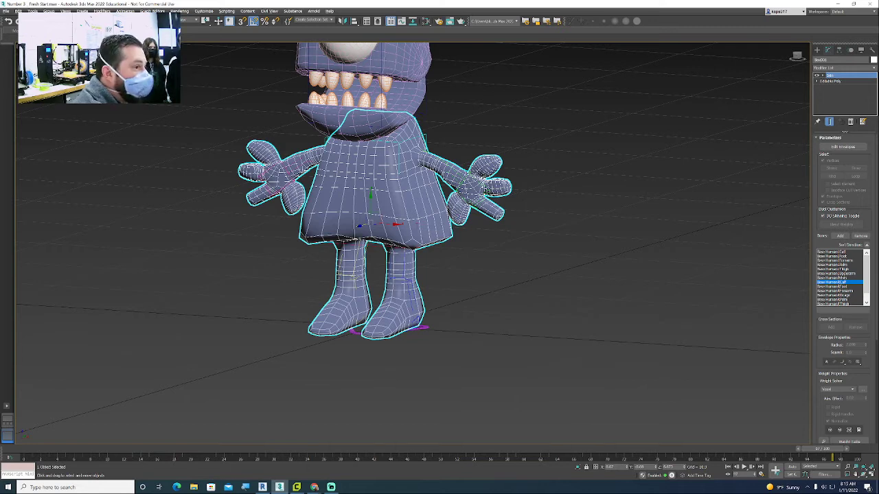
{"action": "left_click", "coordinate": [417, 330]}
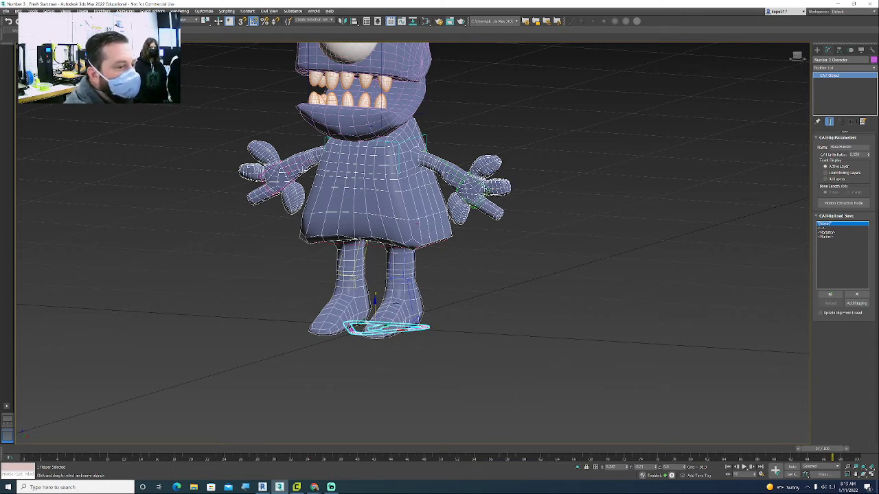
{"action": "left_click", "coordinate": [850, 50]}
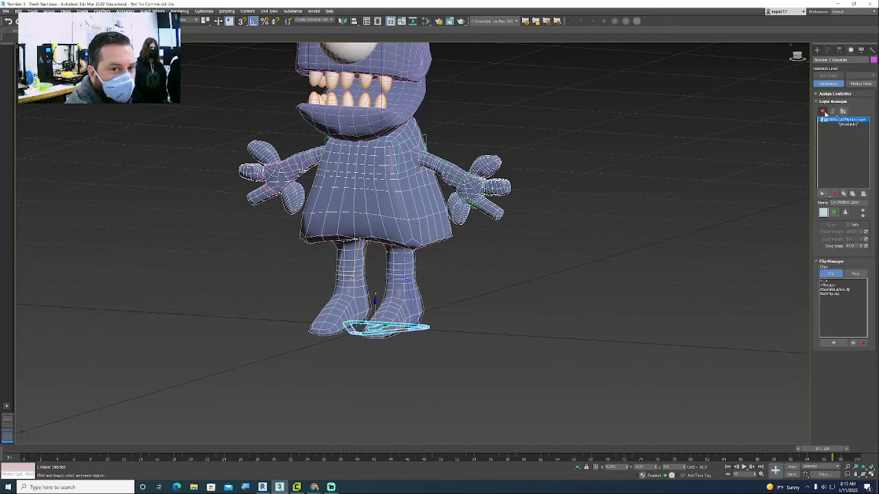
{"action": "left_click", "coordinate": [823, 112]}
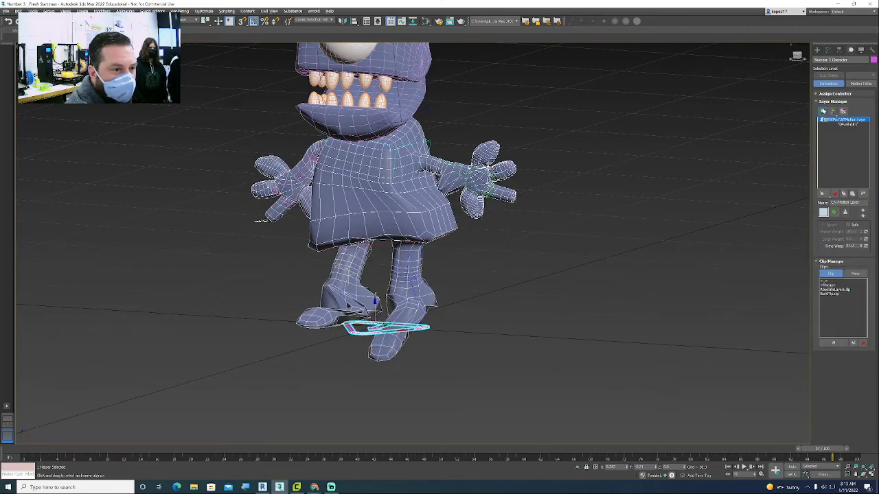
Step: Play the CATMotion walk and examine how the arms, torso and feet deform from several angles
{"action": "left_click", "coordinate": [744, 466]}
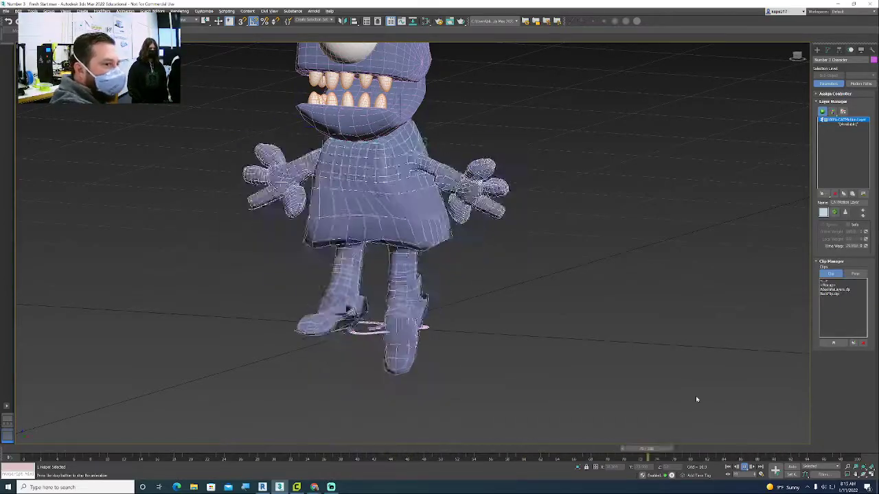
{"action": "scroll", "coordinate": [440, 177], "scroll_direction": "up", "scroll_amount": 5}
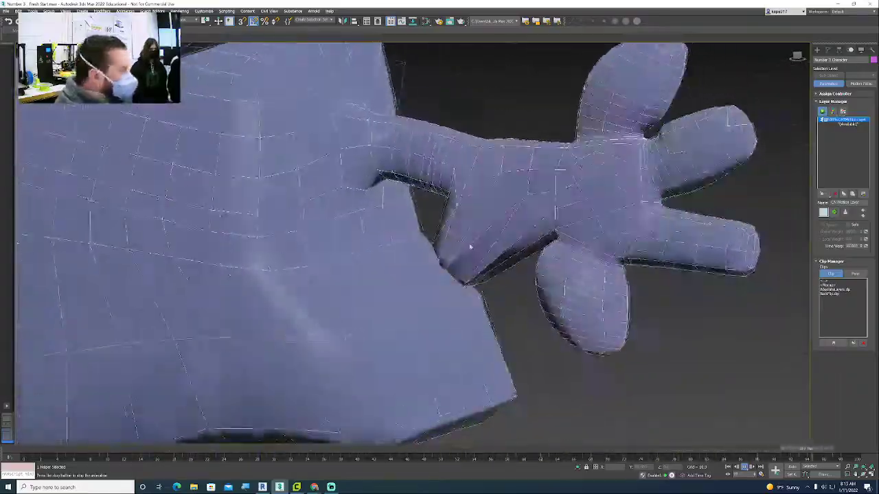
{"action": "scroll", "coordinate": [471, 247], "scroll_direction": "down", "scroll_amount": 5}
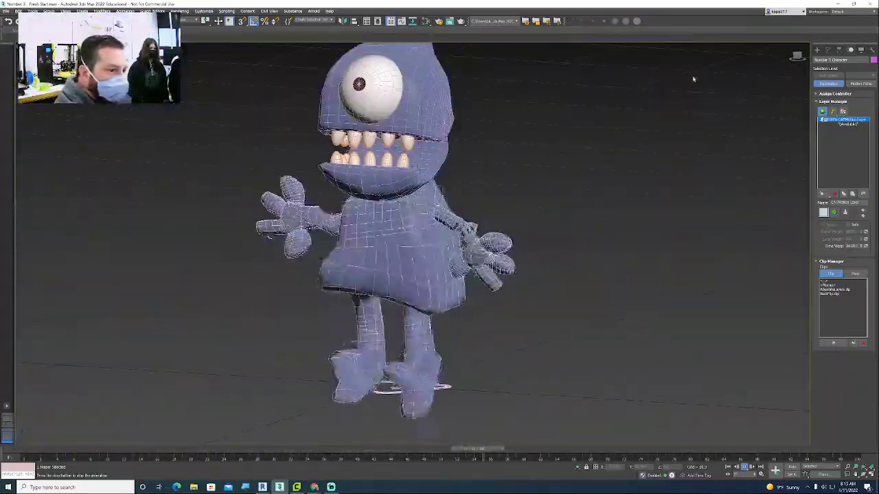
{"action": "left_click_drag", "start_coordinate": [797, 56], "coordinate": [817, 58]}
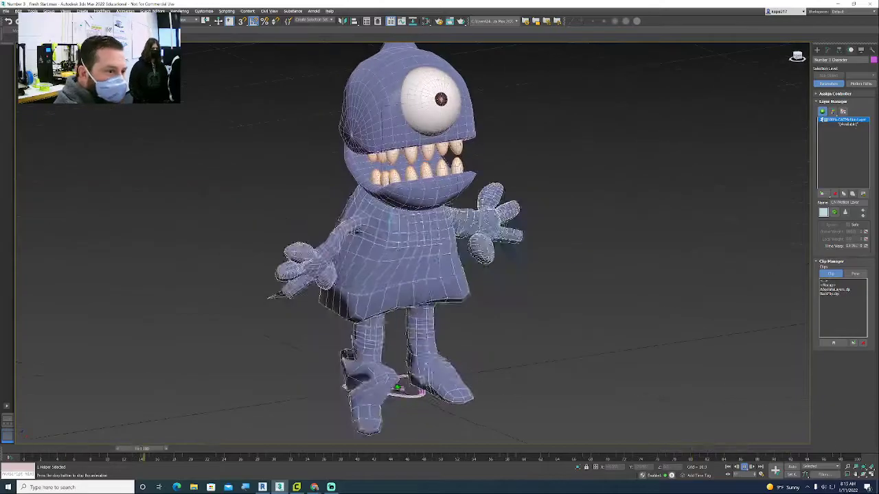
{"action": "left_click", "coordinate": [797, 56]}
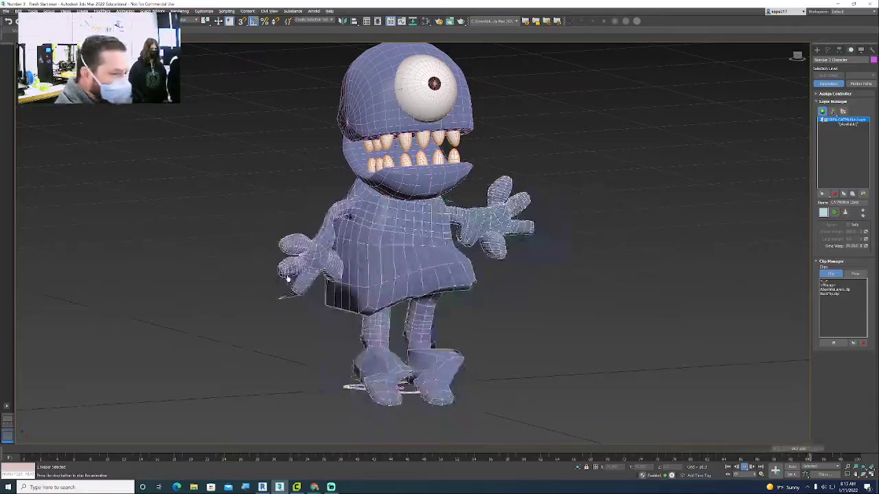
{"action": "scroll", "coordinate": [288, 278], "scroll_direction": "down", "scroll_amount": 3}
{"action": "scroll", "coordinate": [388, 321], "scroll_direction": "up", "scroll_amount": 10}
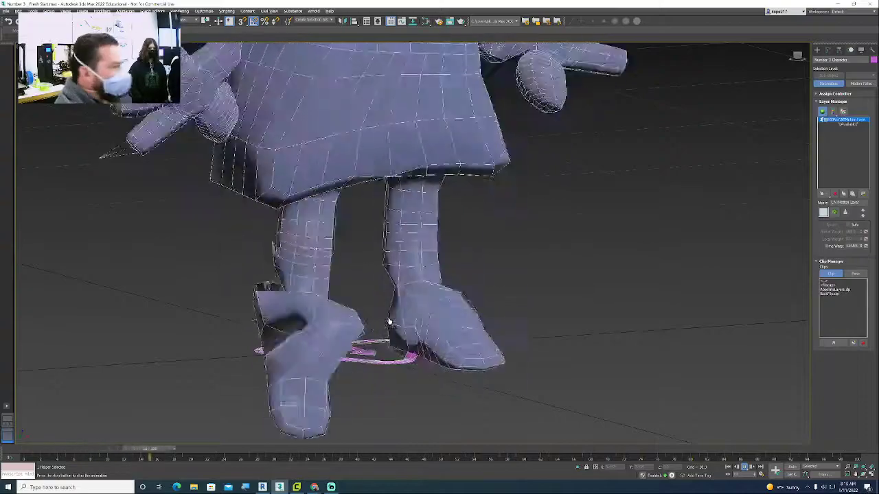
{"action": "scroll", "coordinate": [388, 322], "scroll_direction": "down", "scroll_amount": 10}
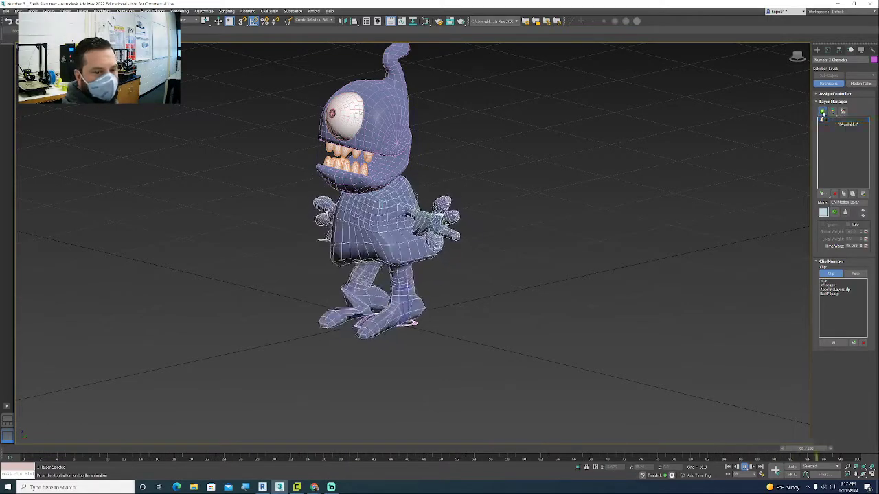
{"action": "left_click", "coordinate": [331, 487]}
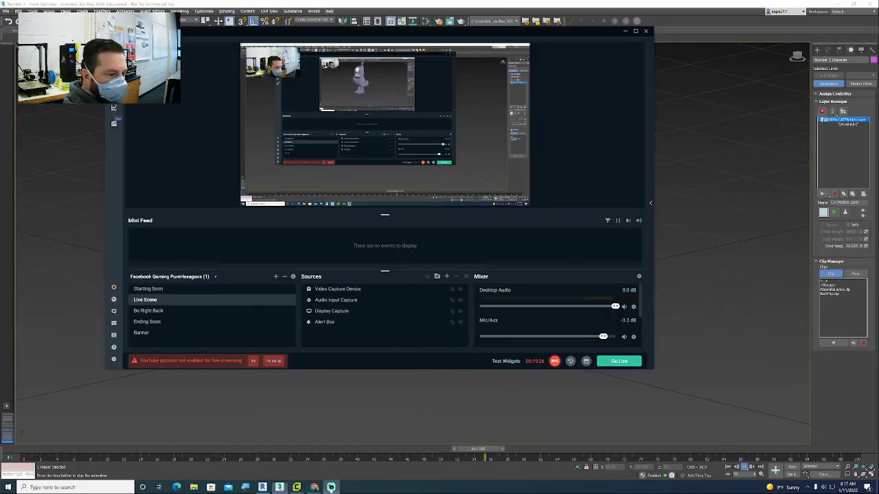